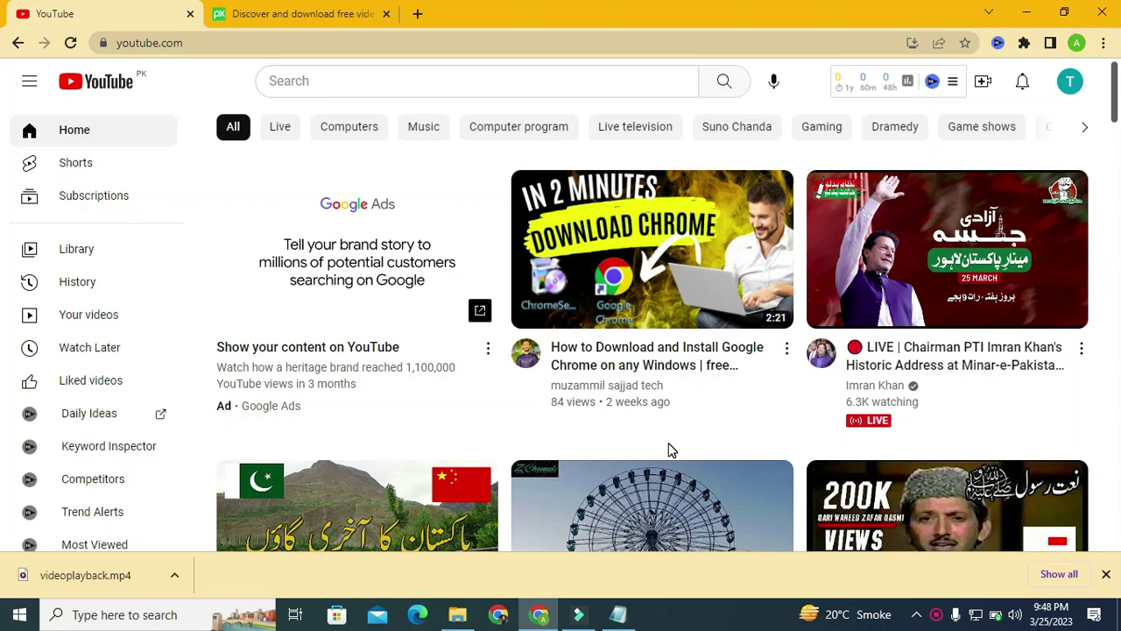
Step: Dismiss Chrome's download bar and switch to the Filmora editor holding the videoplayback clip
{"action": "left_click", "coordinate": [1101, 579]}
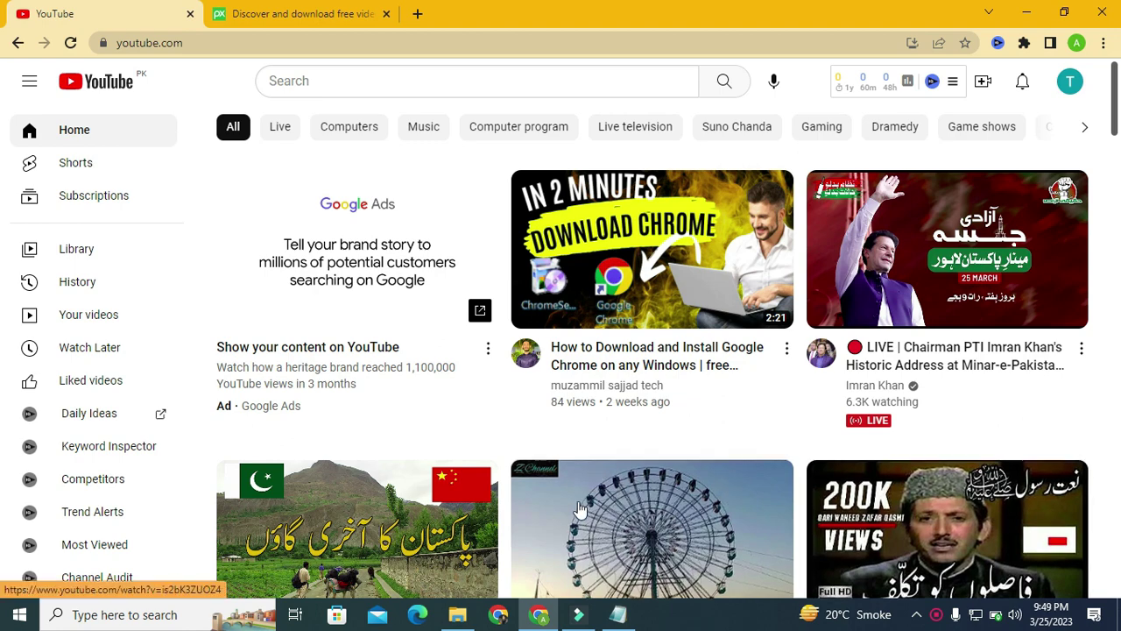
{"action": "left_click", "coordinate": [578, 614]}
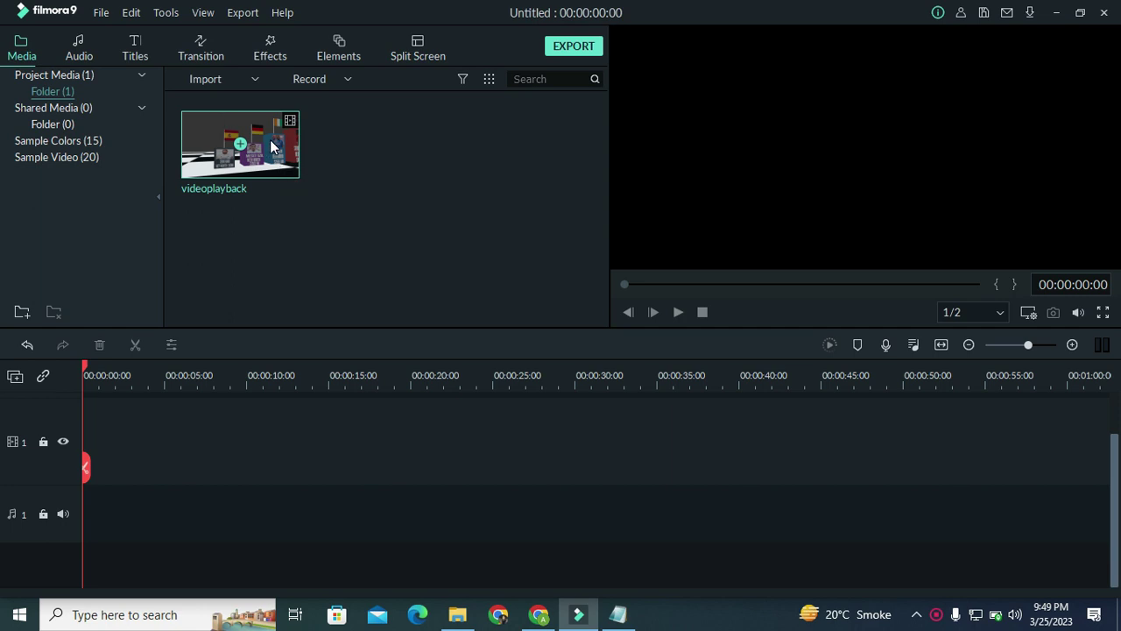
Step: Place videoplayback on the timeline at 1280x720 30fps and scrub through it in the preview
{"action": "left_click_drag", "start_coordinate": [269, 139], "coordinate": [68, 468]}
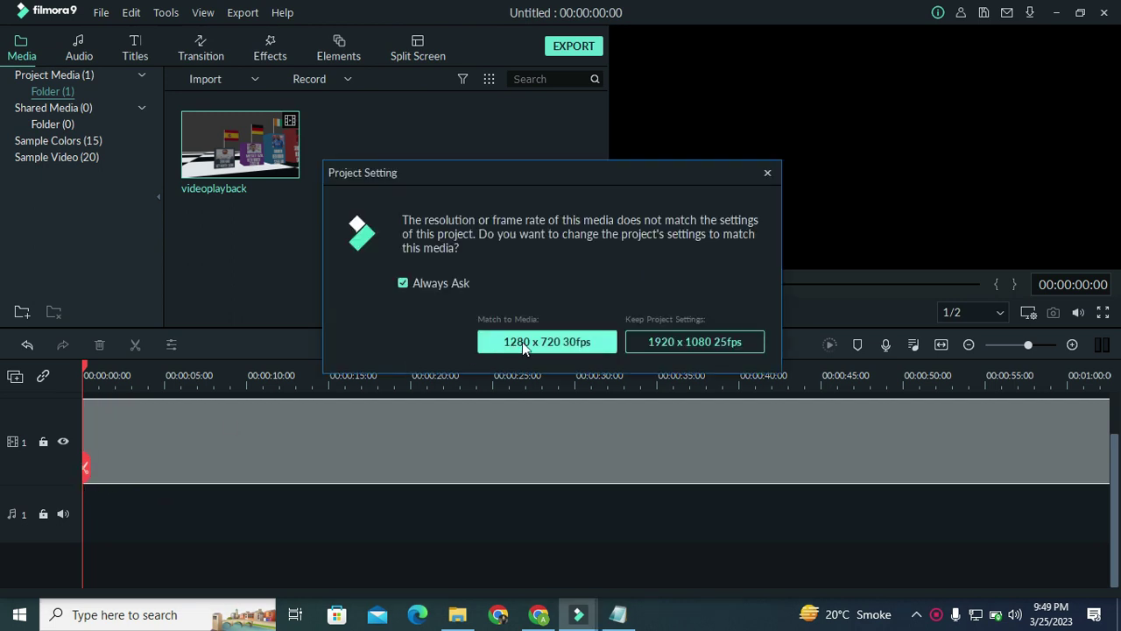
{"action": "left_click", "coordinate": [522, 341]}
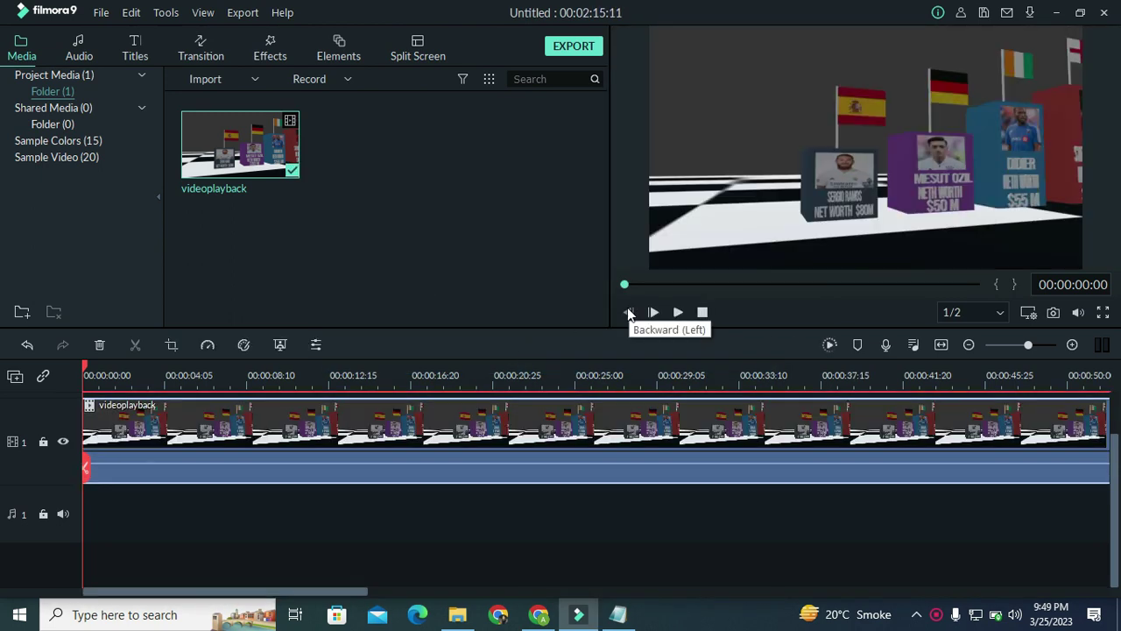
{"action": "left_click", "coordinate": [677, 314]}
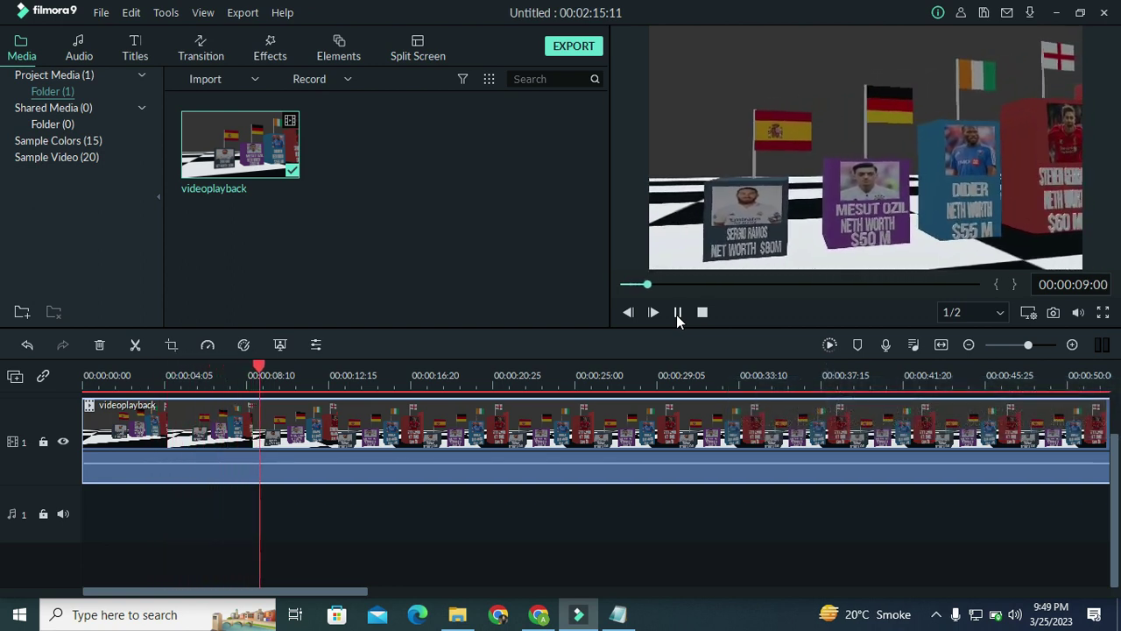
{"action": "left_click", "coordinate": [679, 313]}
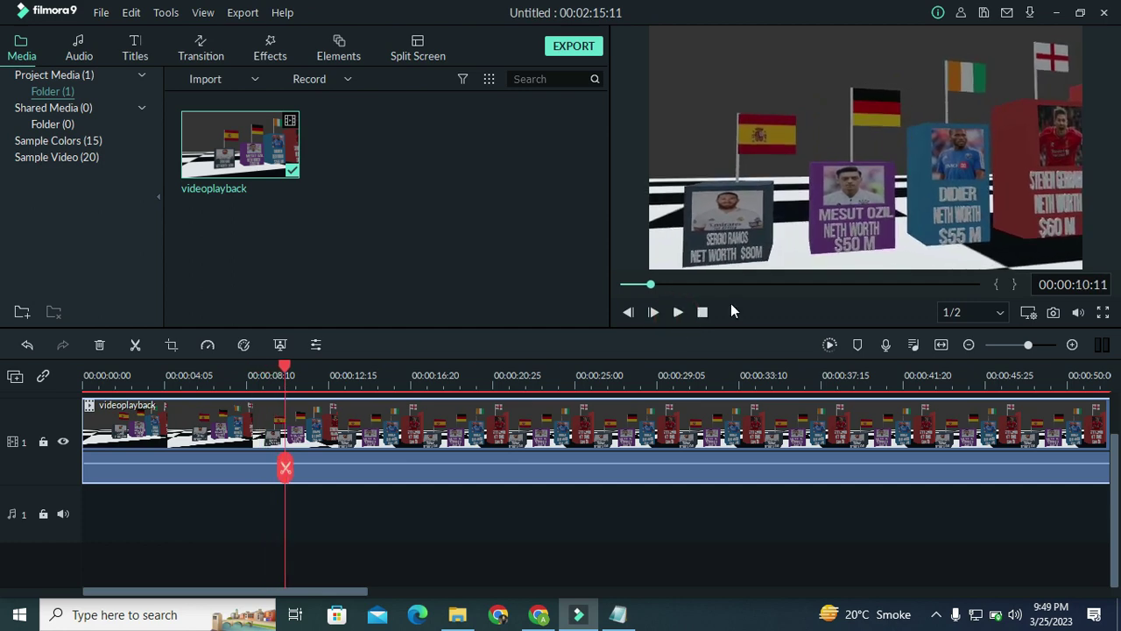
{"action": "left_click", "coordinate": [756, 283]}
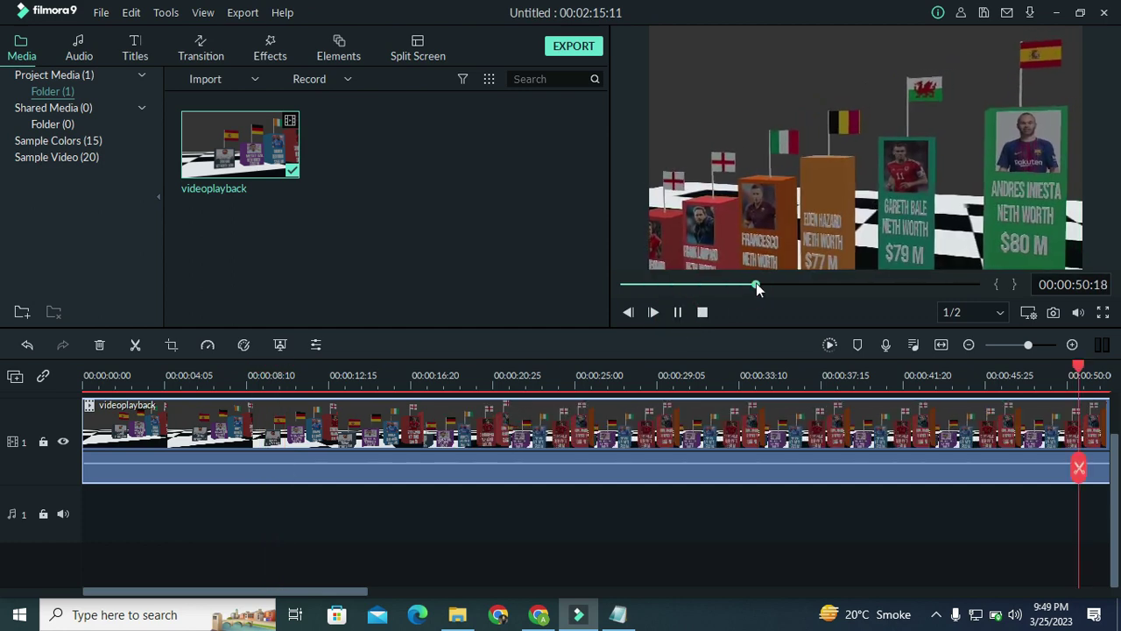
{"action": "key", "text": "space"}
{"action": "left_click_drag", "start_coordinate": [725, 281], "coordinate": [599, 269]}
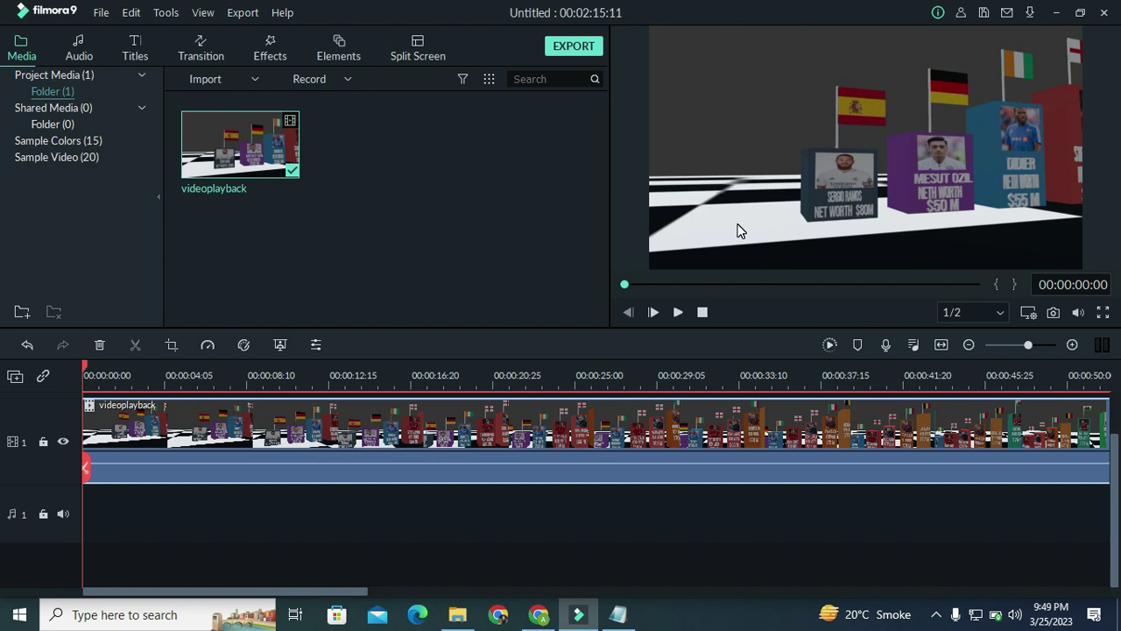
Step: Import the 360_F logo image from Local Disk (F:) into the project media
{"action": "left_click", "coordinate": [303, 248]}
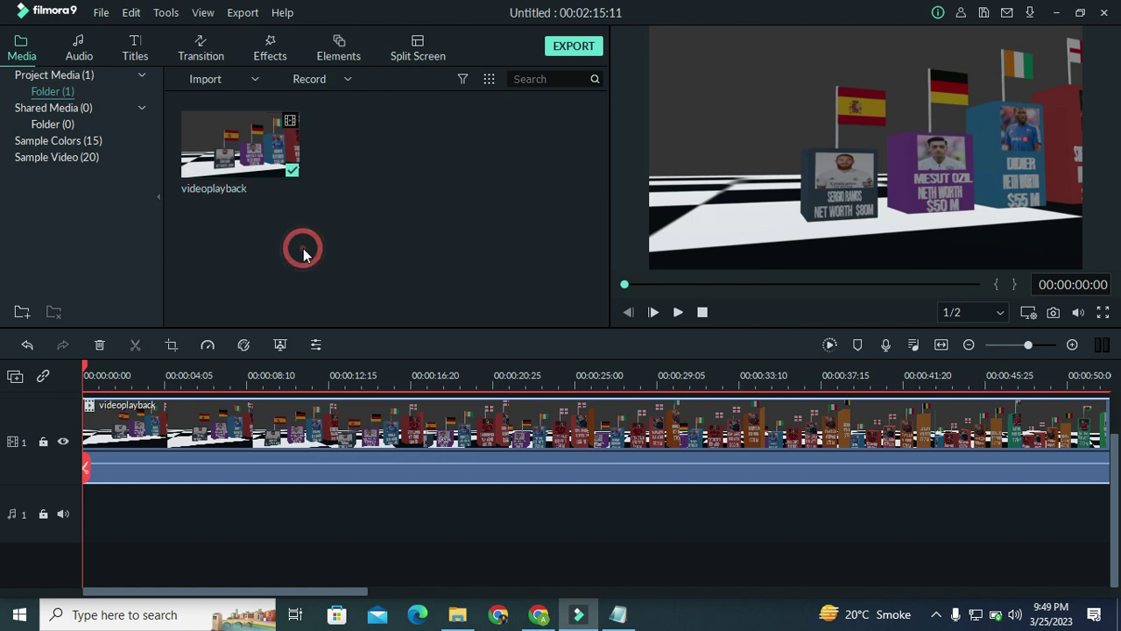
{"action": "double_click", "coordinate": [509, 177]}
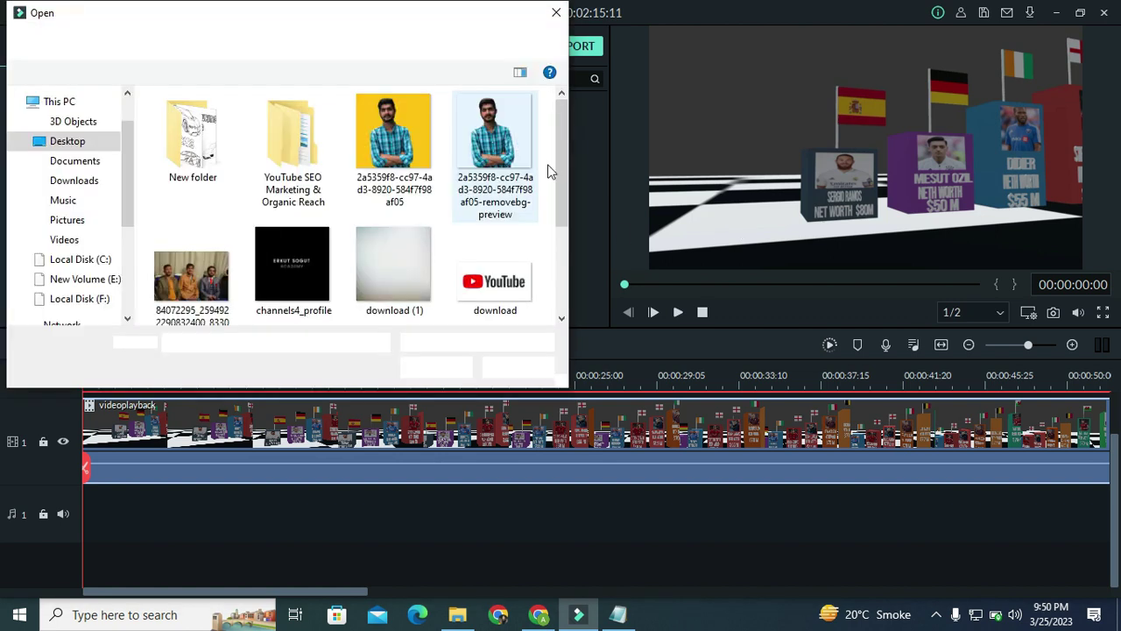
{"action": "left_click", "coordinate": [556, 156]}
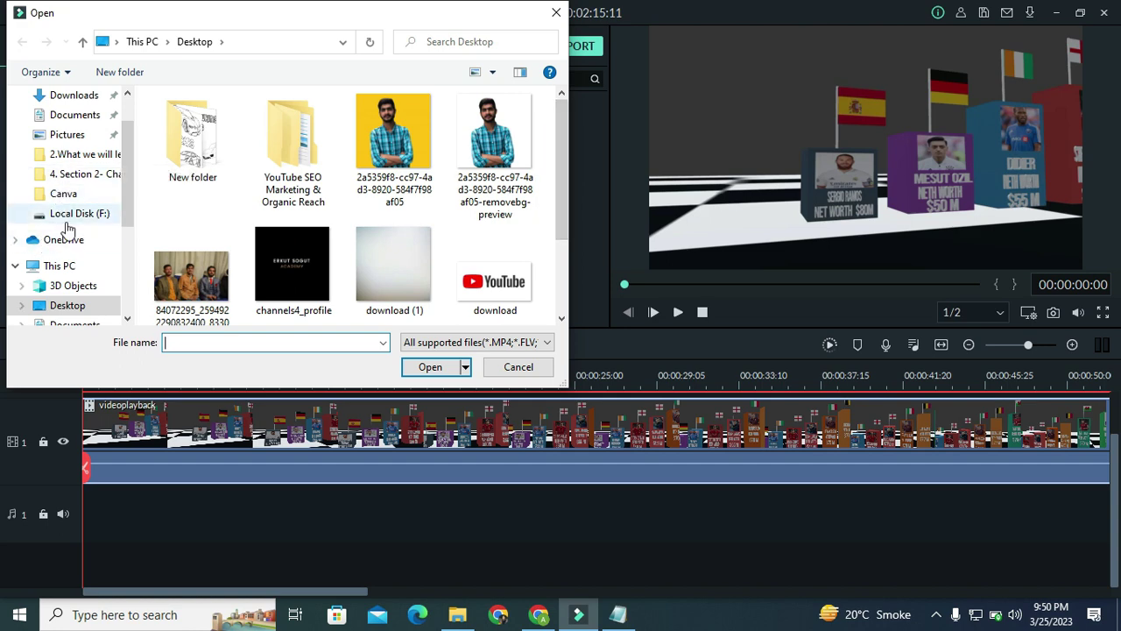
{"action": "left_click", "coordinate": [37, 270]}
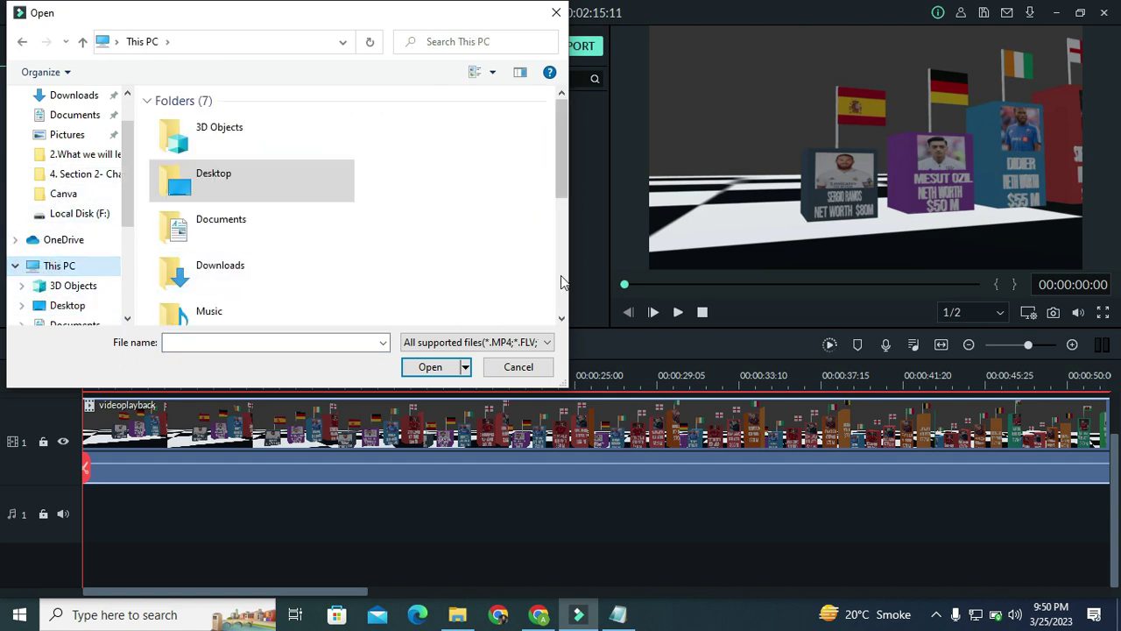
{"action": "scroll", "coordinate": [263, 289], "scroll_direction": "down", "scroll_amount": 5}
{"action": "double_click", "coordinate": [280, 295]}
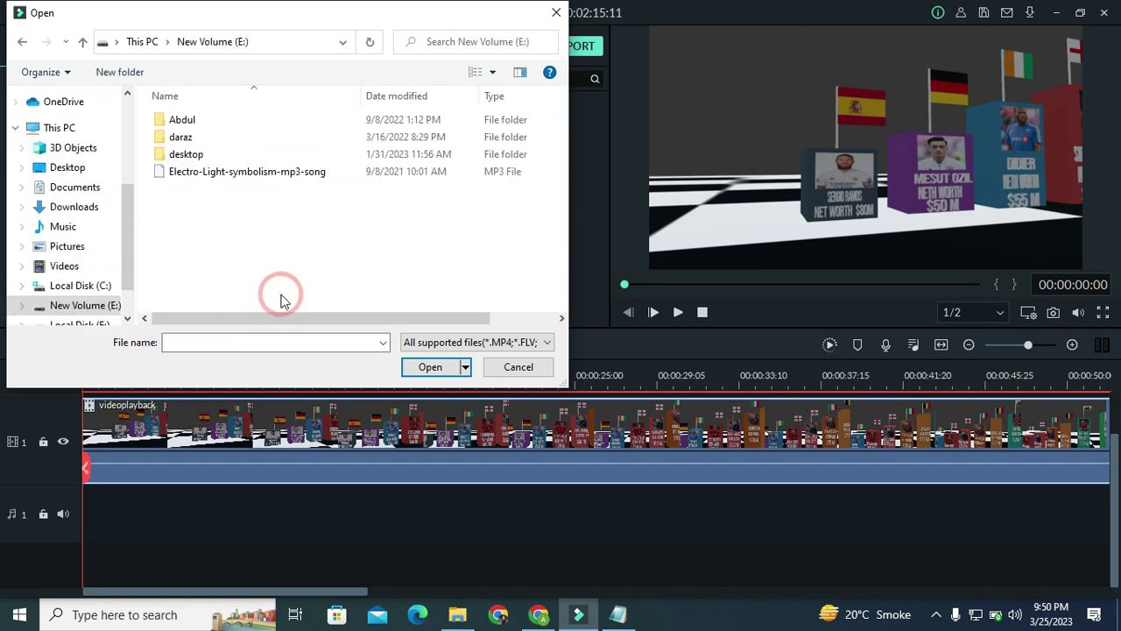
{"action": "left_click", "coordinate": [22, 41]}
{"action": "scroll", "coordinate": [564, 230], "scroll_direction": "down", "scroll_amount": 1}
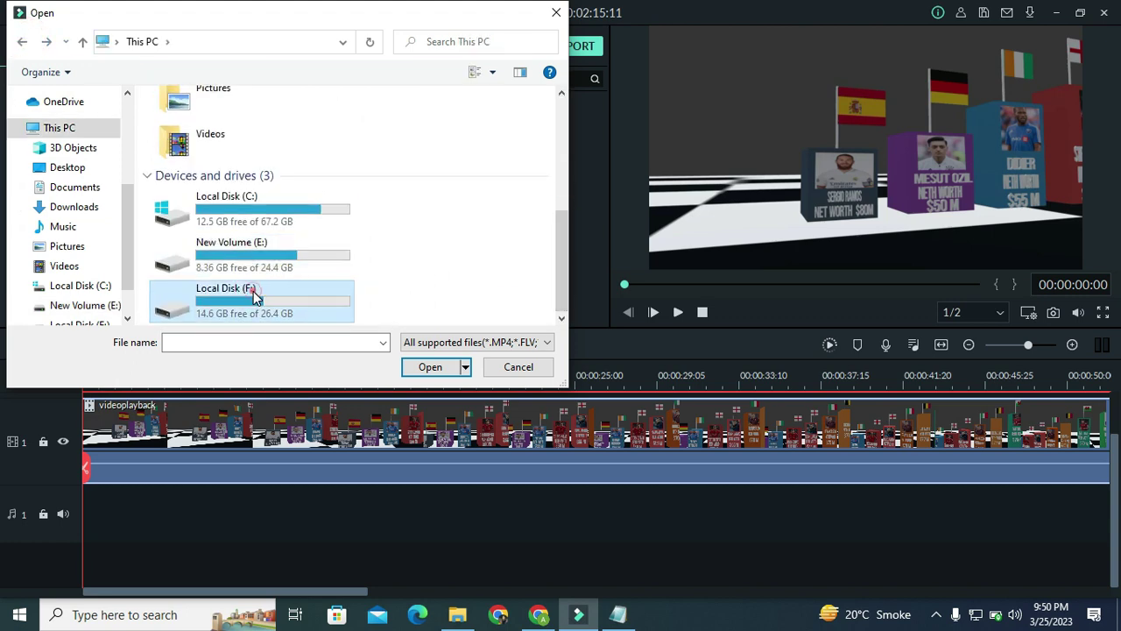
{"action": "double_click", "coordinate": [250, 294]}
{"action": "left_click_drag", "start_coordinate": [565, 265], "coordinate": [556, 229]}
{"action": "left_click", "coordinate": [494, 205]}
{"action": "left_click", "coordinate": [430, 367]}
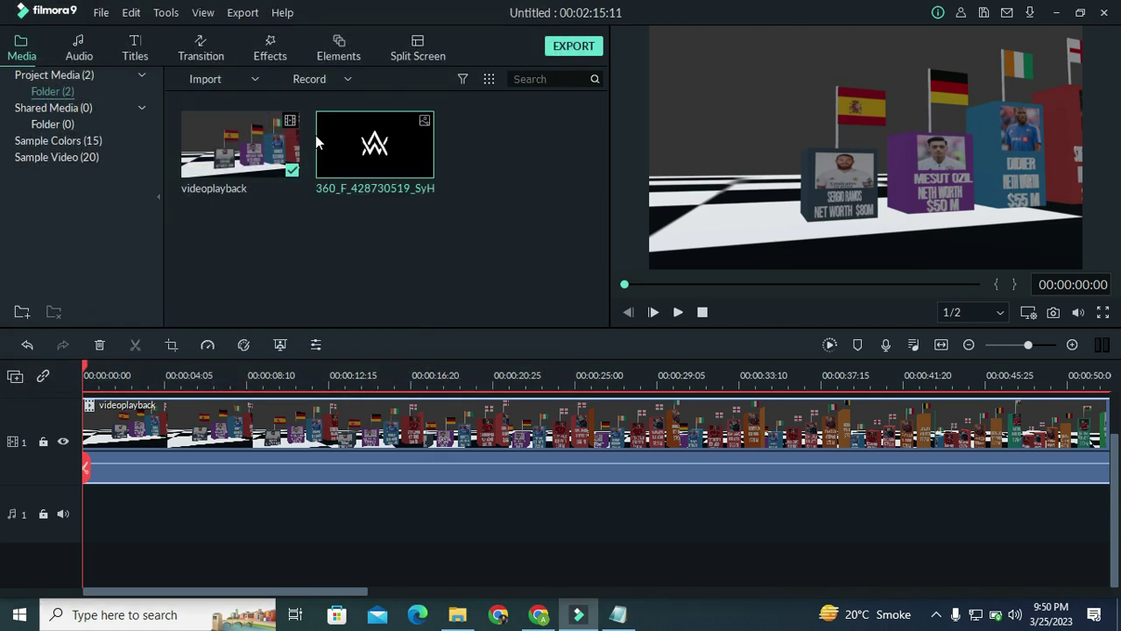
Step: Put the logo on track 2, shrink it into the top-left corner, and extend it to 00:02:15:11
{"action": "mouse_move", "coordinate": [320, 138]}
{"action": "left_click_drag", "start_coordinate": [332, 132], "coordinate": [78, 404]}
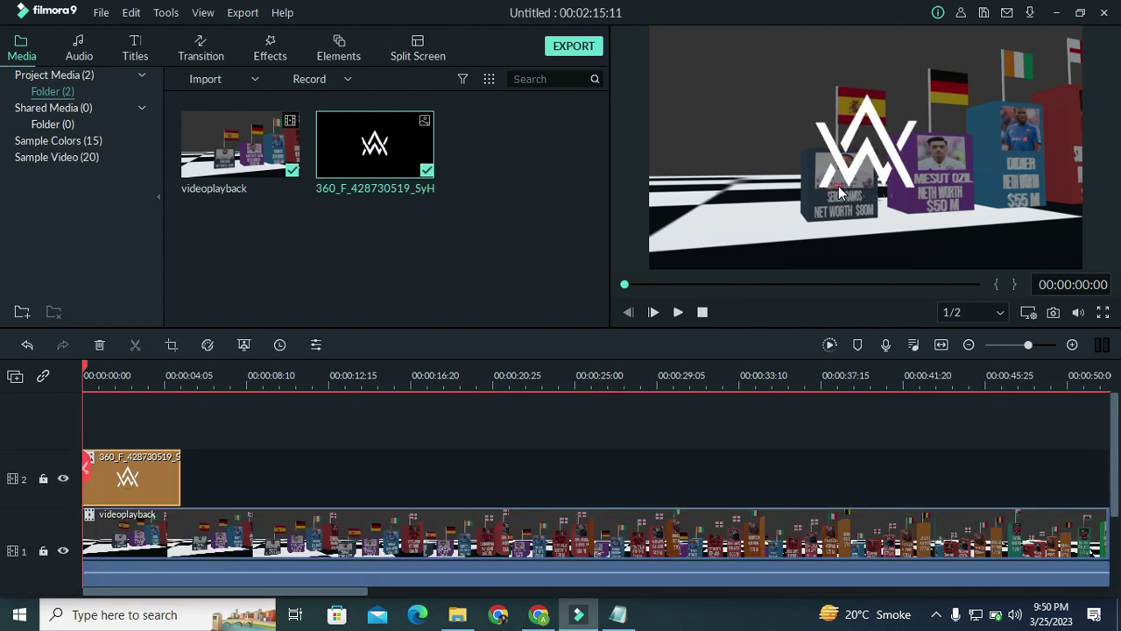
{"action": "mouse_move", "coordinate": [666, 30]}
{"action": "left_mouse_down"}
{"action": "mouse_move", "coordinate": [1019, 226]}
{"action": "mouse_move", "coordinate": [1053, 261]}
{"action": "mouse_move", "coordinate": [717, 85]}
{"action": "mouse_move", "coordinate": [666, 44]}
{"action": "left_mouse_up"}
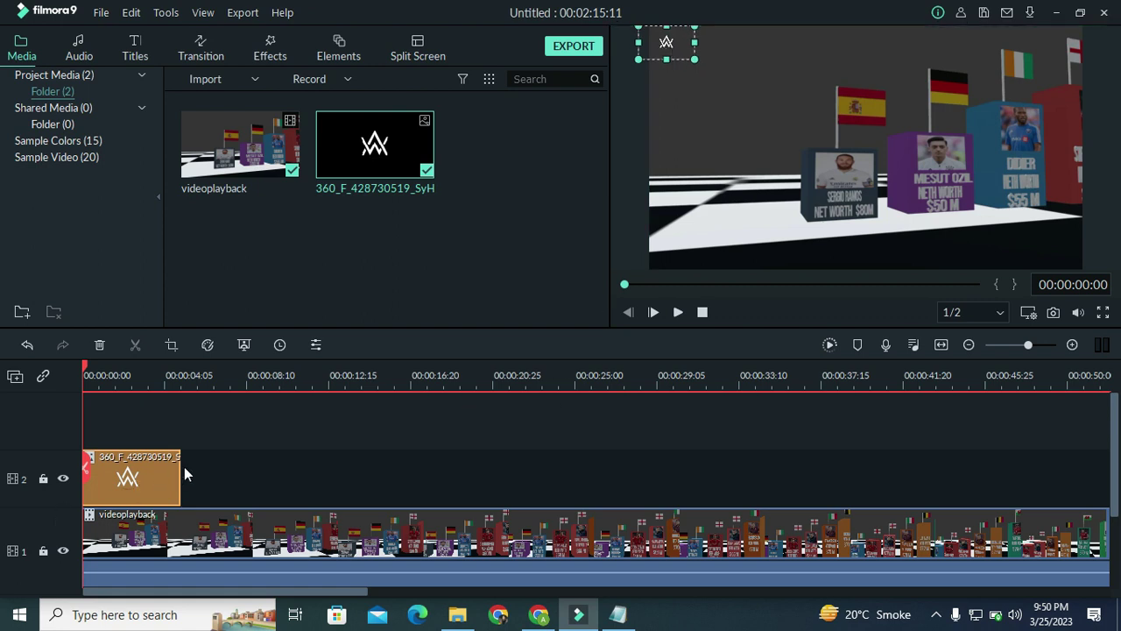
{"action": "left_click_drag", "start_coordinate": [179, 471], "coordinate": [947, 510]}
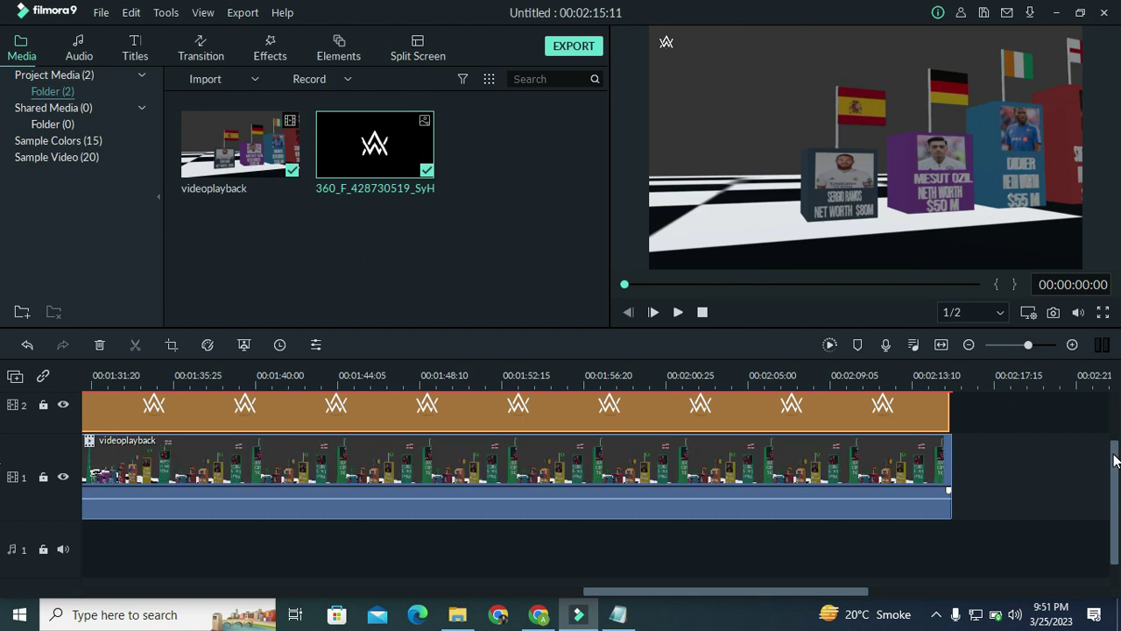
{"action": "scroll", "coordinate": [0, 423], "scroll_direction": "up", "scroll_amount": 1}
{"action": "scroll", "coordinate": [0, 422], "scroll_direction": "up", "scroll_amount": 1}
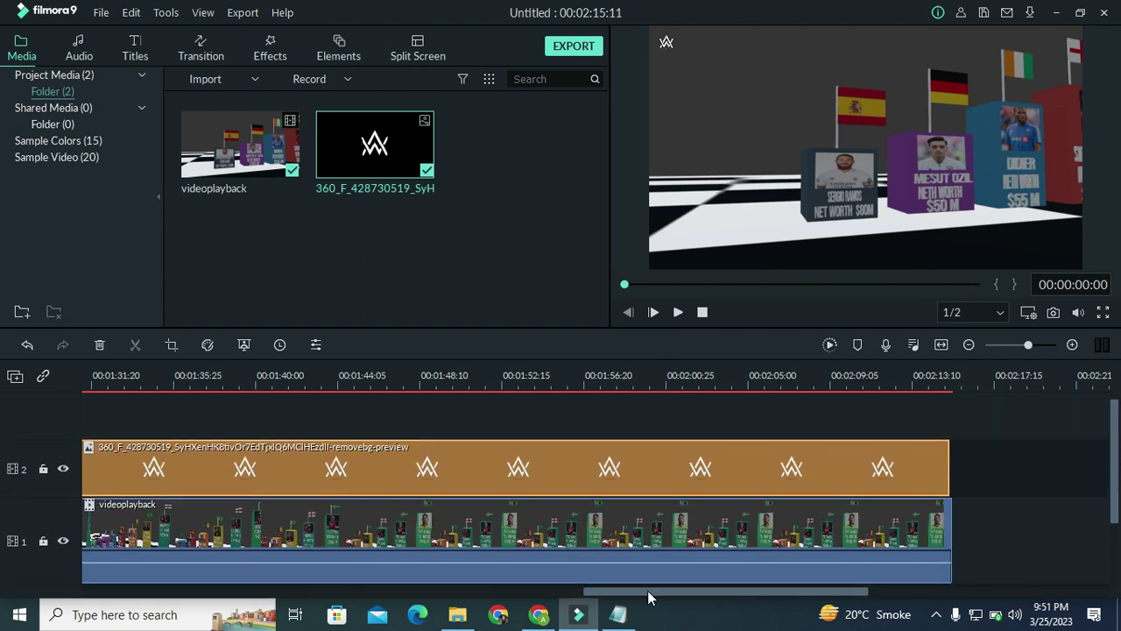
{"action": "left_click_drag", "start_coordinate": [645, 593], "coordinate": [3, 571]}
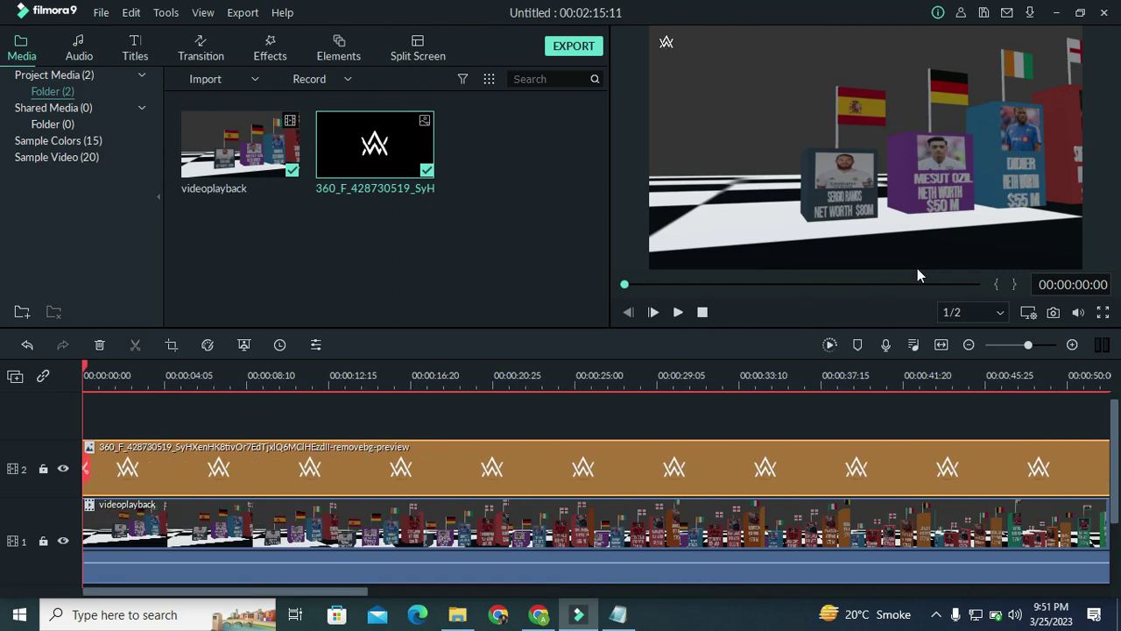
{"action": "left_click_drag", "start_coordinate": [917, 285], "coordinate": [983, 285]}
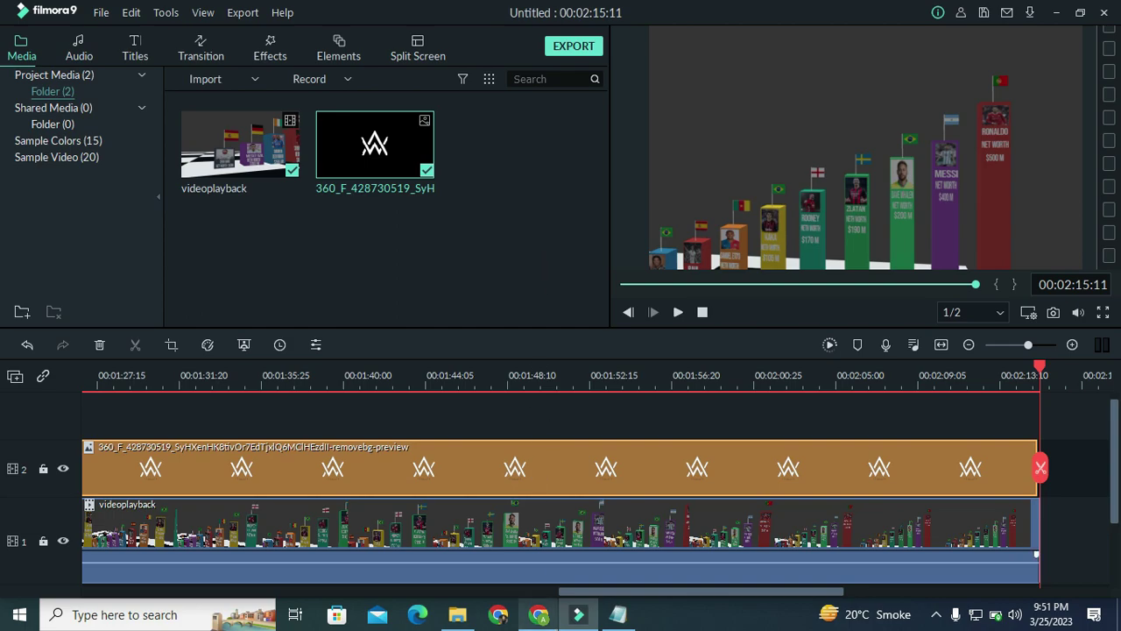
Step: Search Pixabay videos for 'end screen' in the browser
{"action": "left_click", "coordinate": [538, 613]}
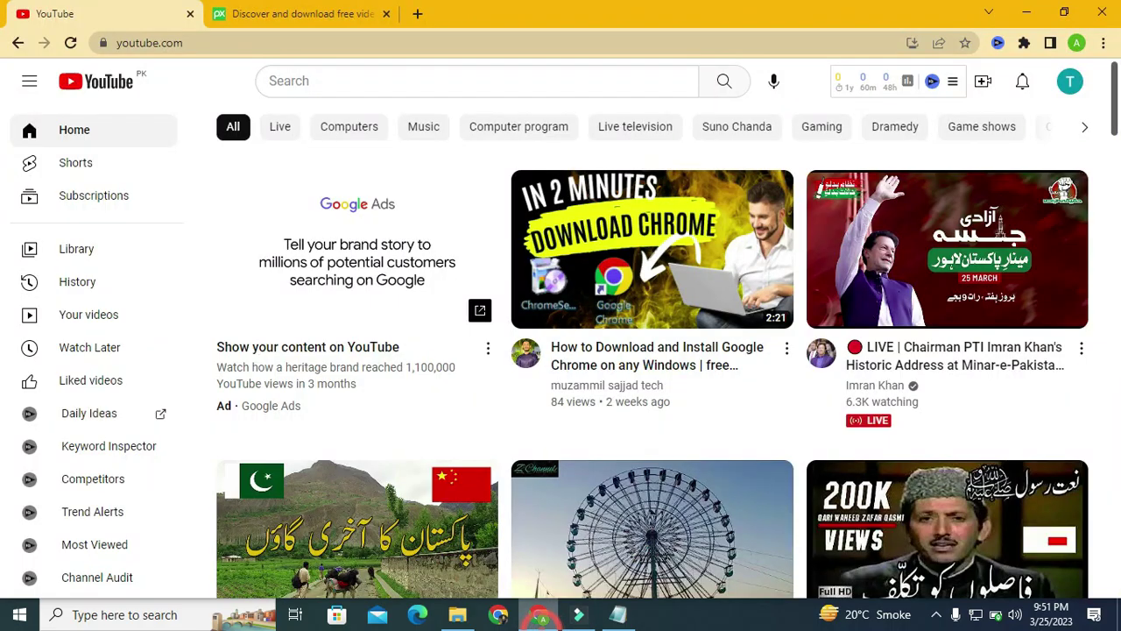
{"action": "left_click", "coordinate": [289, 11]}
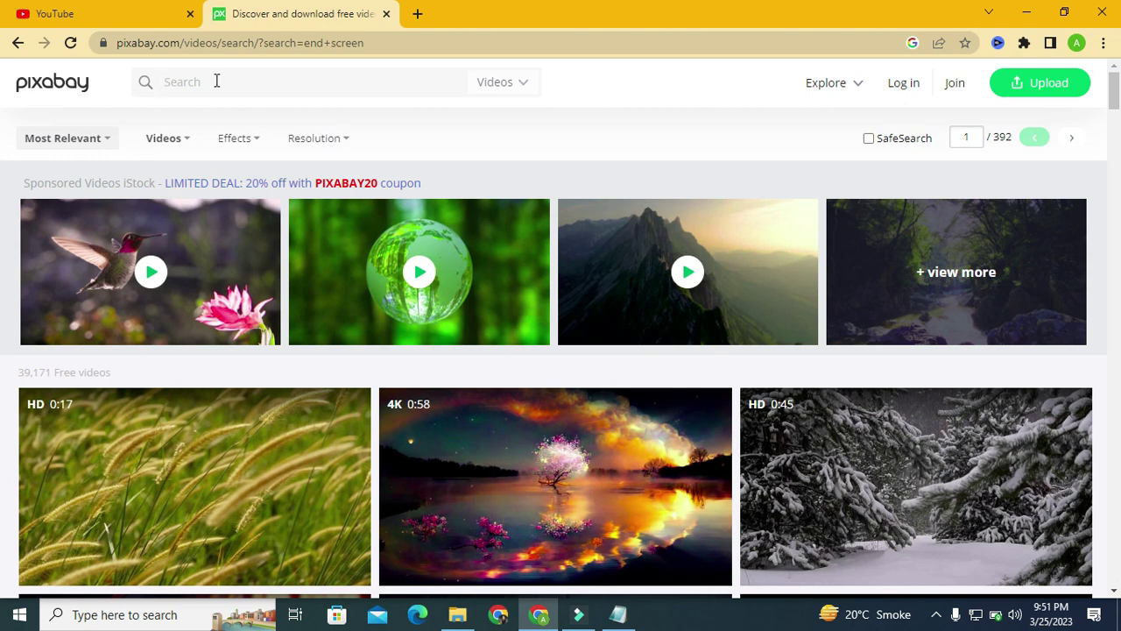
{"action": "type", "text": "end sc"}
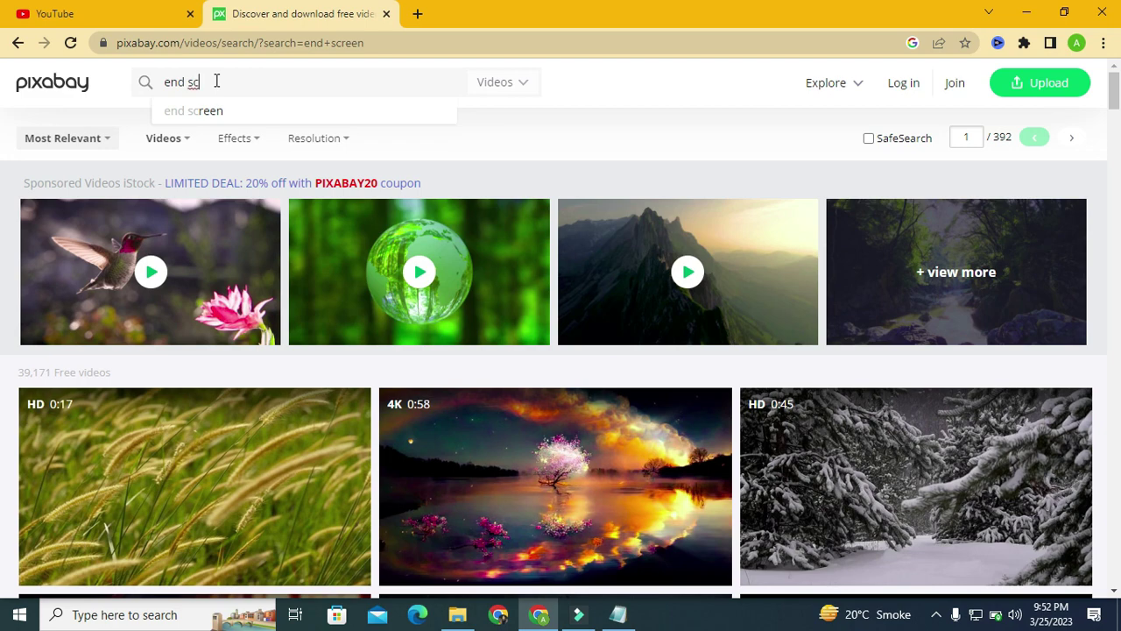
{"action": "type", "text": "reen"}
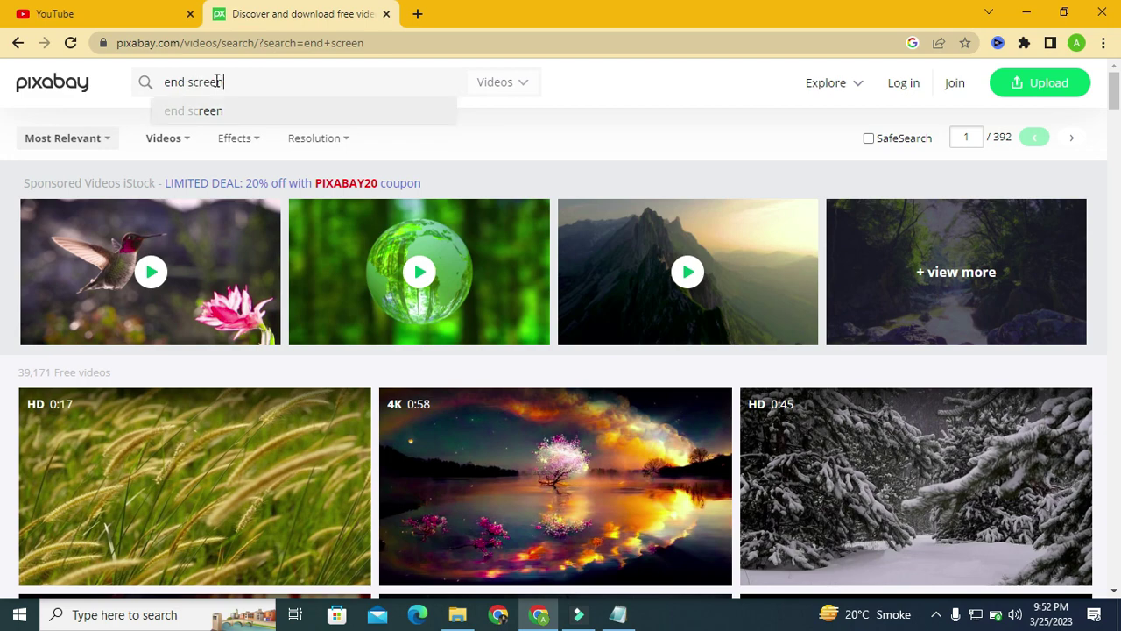
{"action": "key", "text": "Return"}
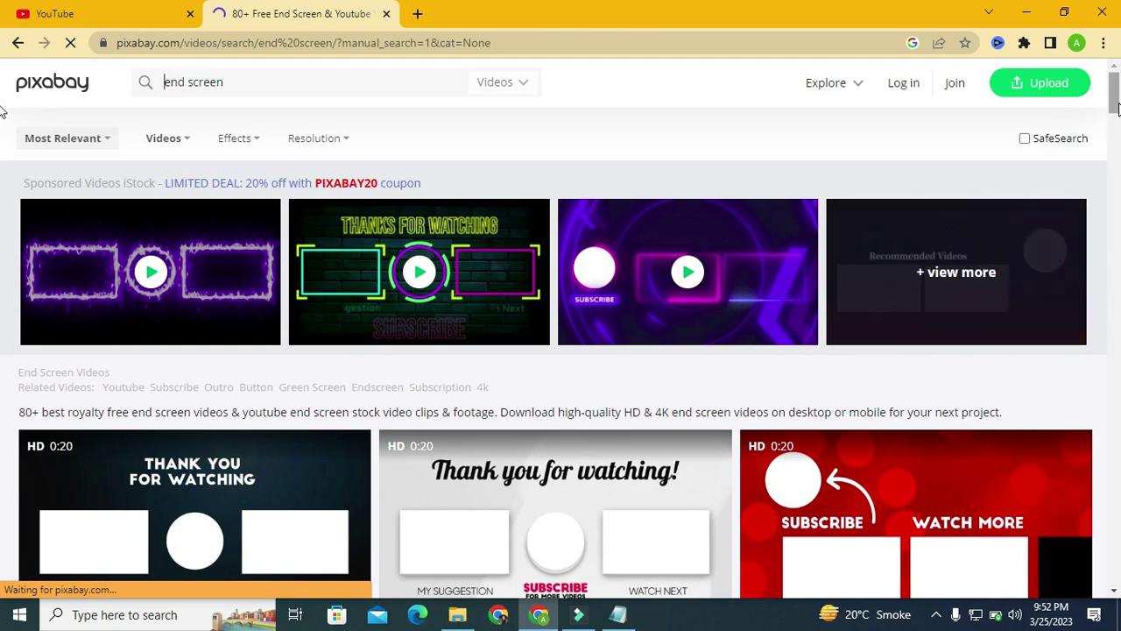
Step: Open the pink Thank You For Watching end screen and replay its preview
{"action": "scroll", "coordinate": [1118, 122], "scroll_direction": "down", "scroll_amount": 1}
{"action": "left_click_drag", "start_coordinate": [1117, 122], "coordinate": [1117, 161]}
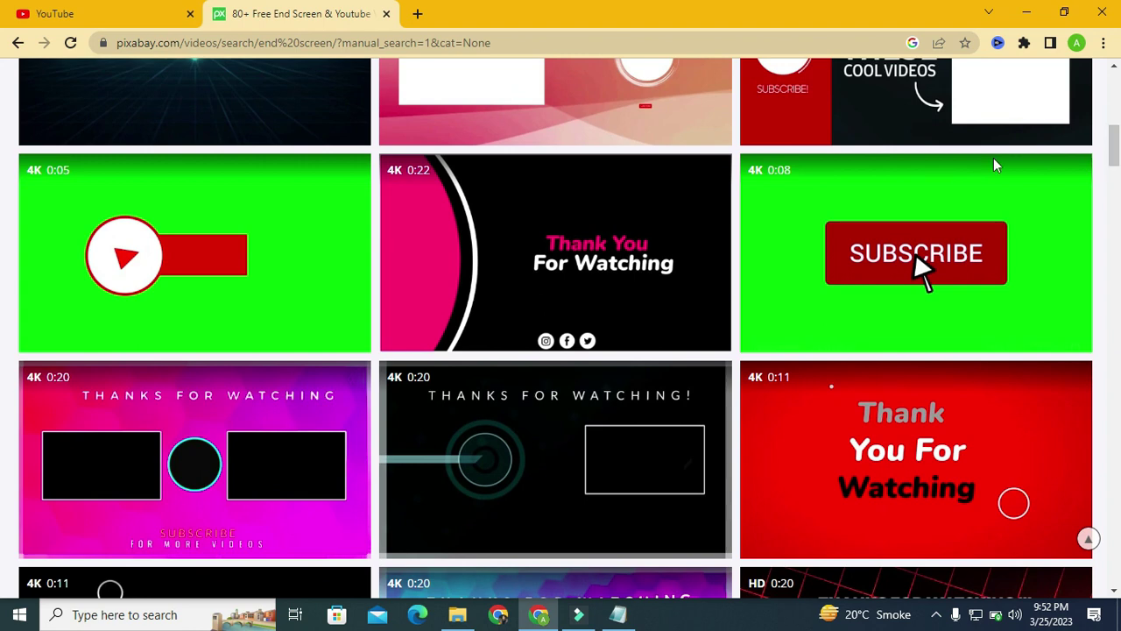
{"action": "left_click", "coordinate": [607, 272]}
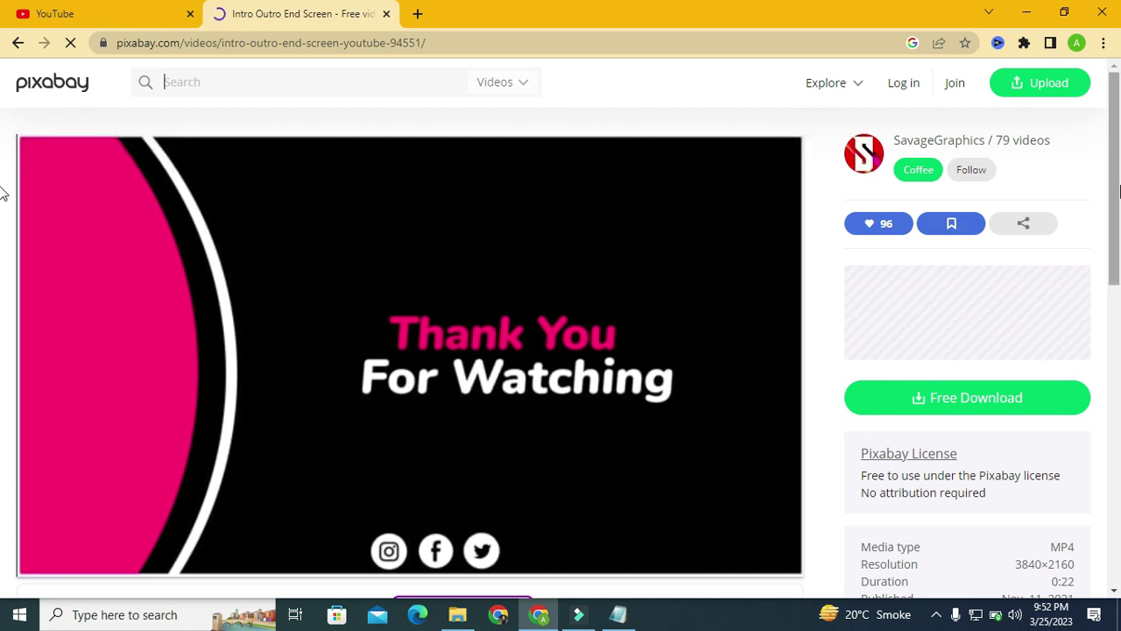
{"action": "scroll", "coordinate": [2, 189], "scroll_direction": "down", "scroll_amount": 1}
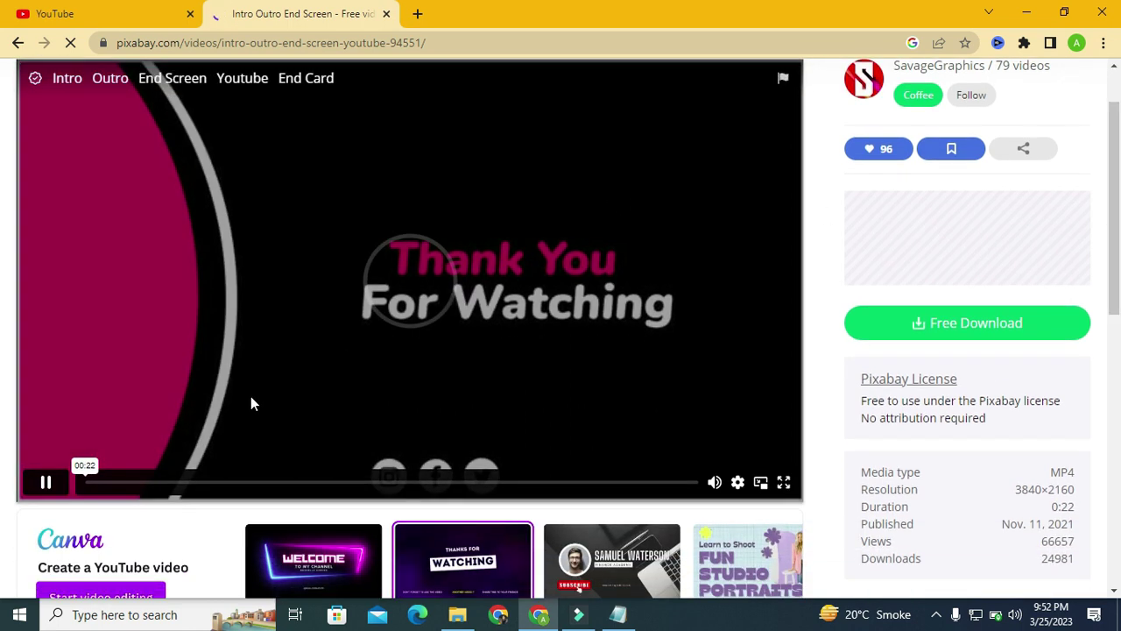
{"action": "left_click", "coordinate": [92, 428]}
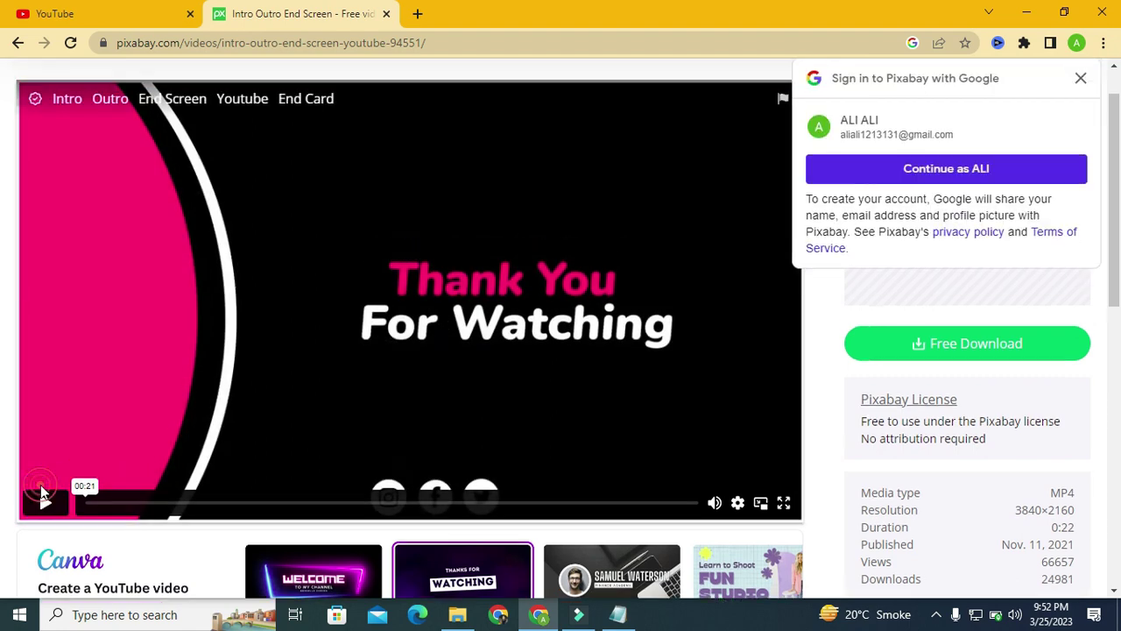
{"action": "left_click", "coordinate": [44, 497]}
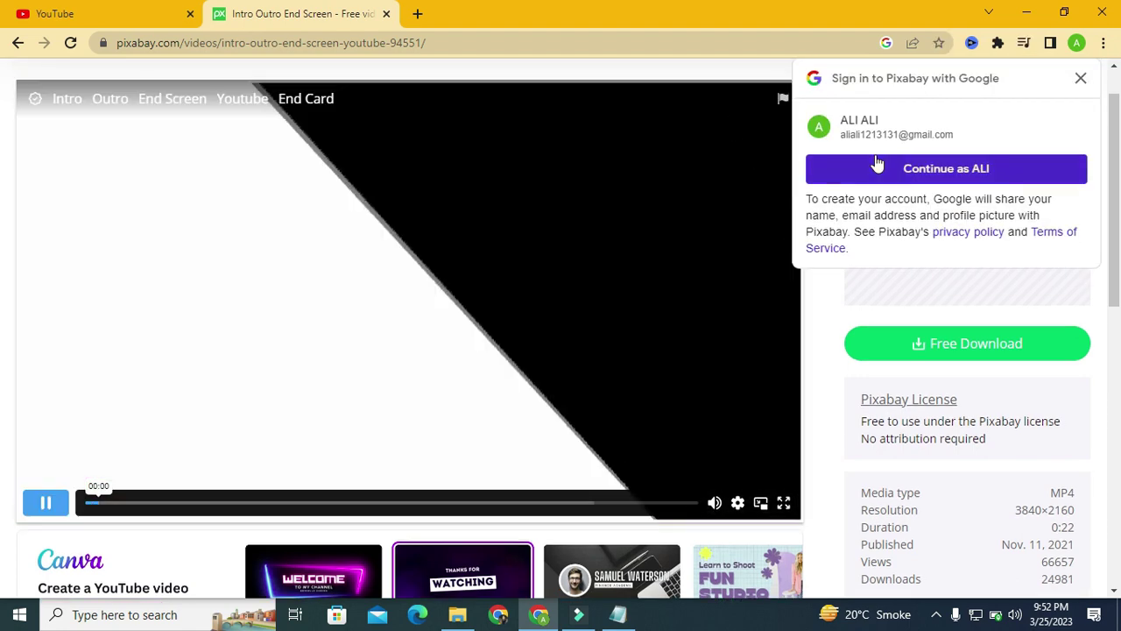
Step: Close the Google sign-in prompt and return to the end screen search results
{"action": "left_click", "coordinate": [1079, 78]}
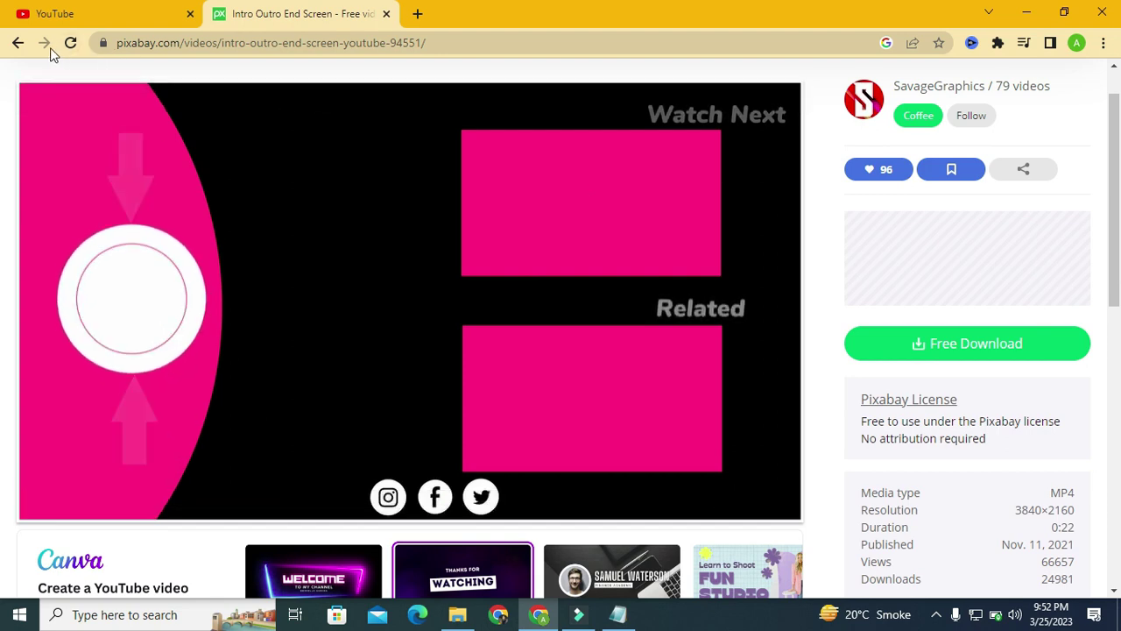
{"action": "left_click", "coordinate": [20, 46]}
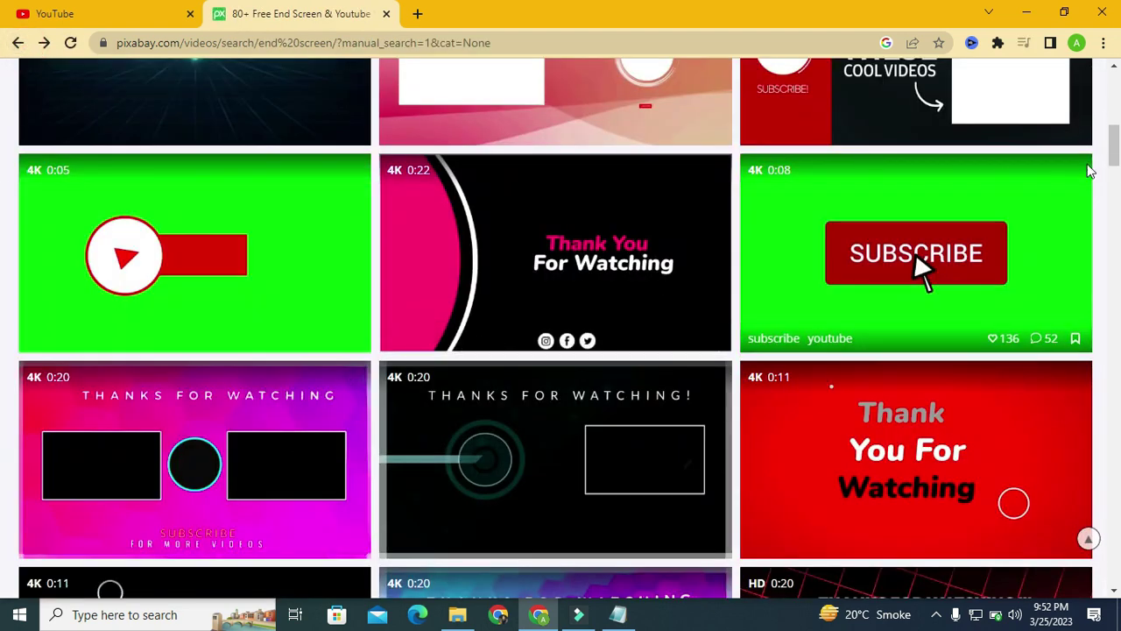
{"action": "left_click_drag", "start_coordinate": [1116, 163], "coordinate": [1116, 198]}
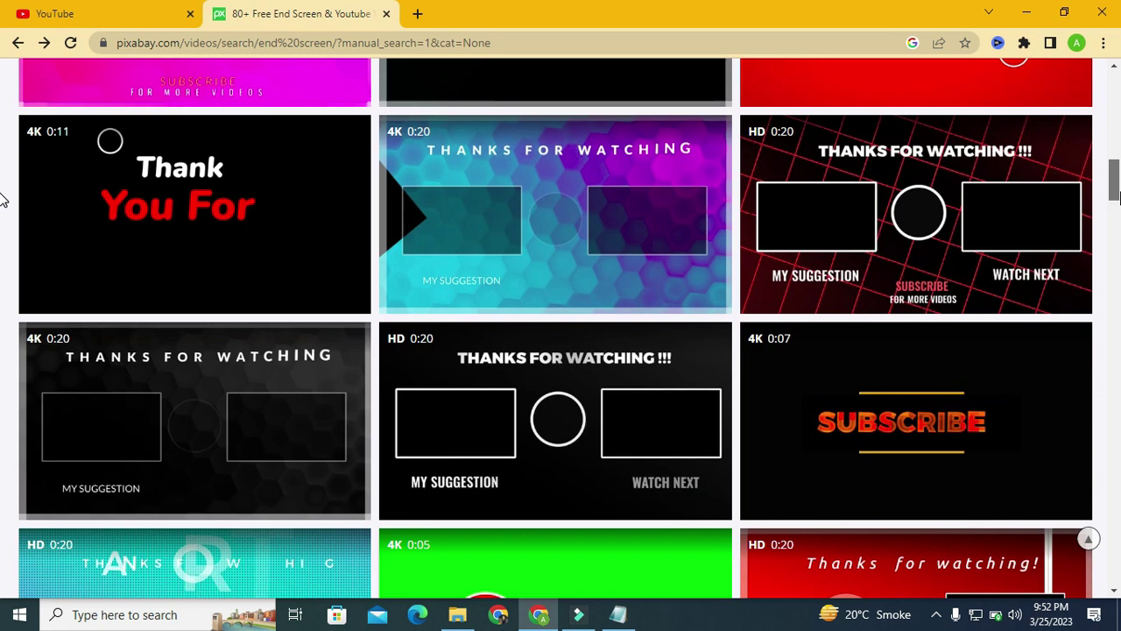
Step: Open the blue hexagon Thanks For Watching end screen and replay its preview
{"action": "left_click", "coordinate": [503, 197]}
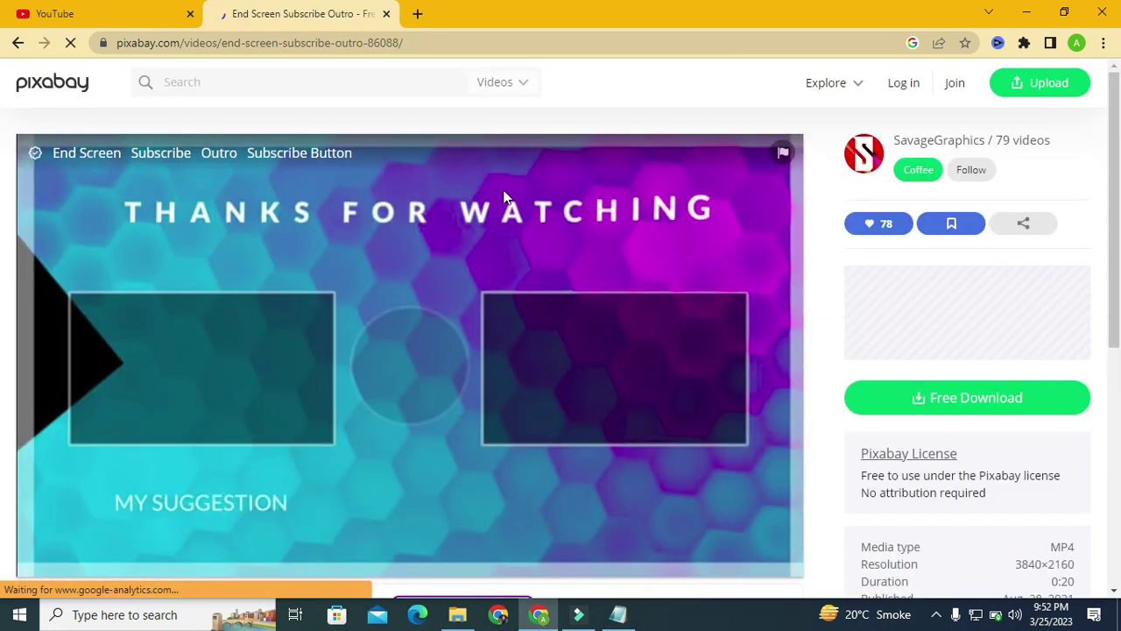
{"action": "scroll", "coordinate": [3, 229], "scroll_direction": "down", "scroll_amount": 2}
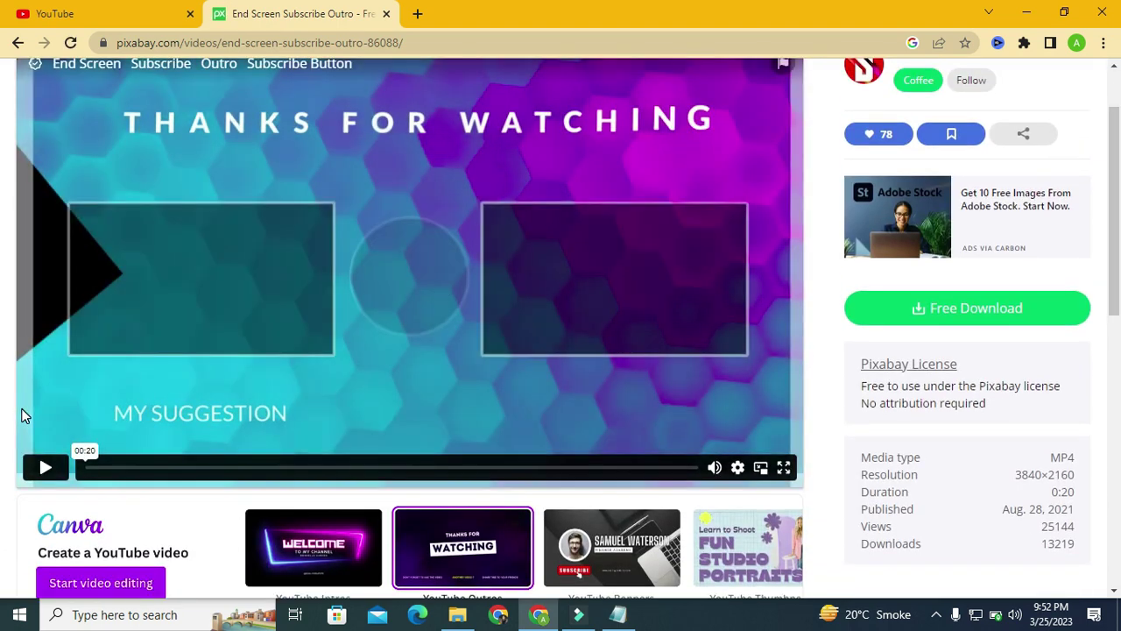
{"action": "left_click", "coordinate": [48, 466]}
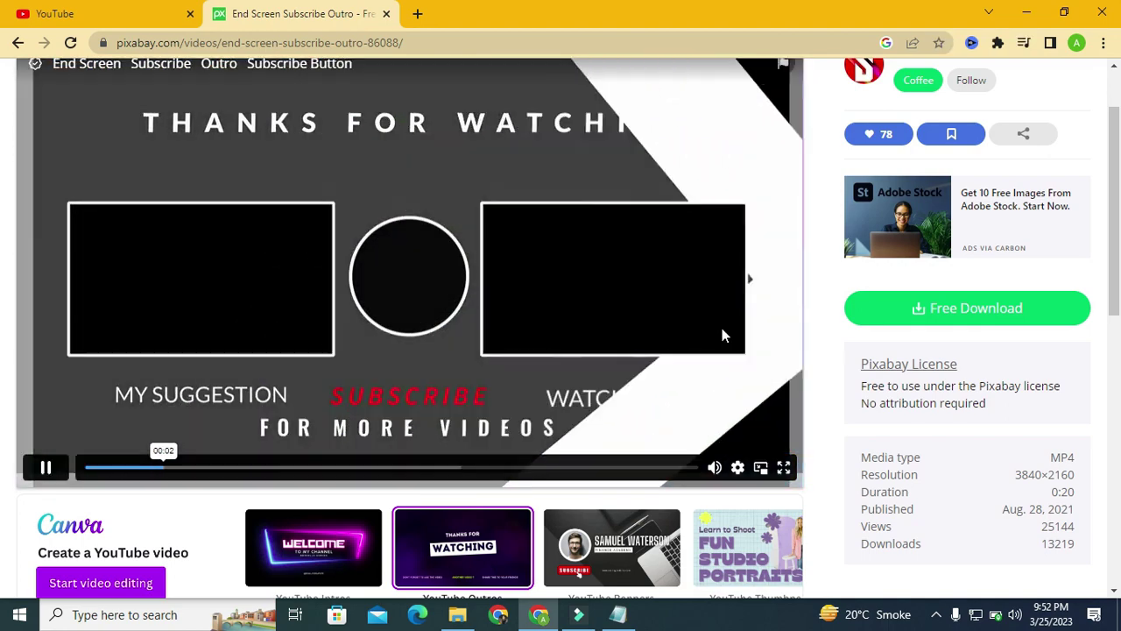
{"action": "scroll", "coordinate": [3, 241], "scroll_direction": "up", "scroll_amount": 1}
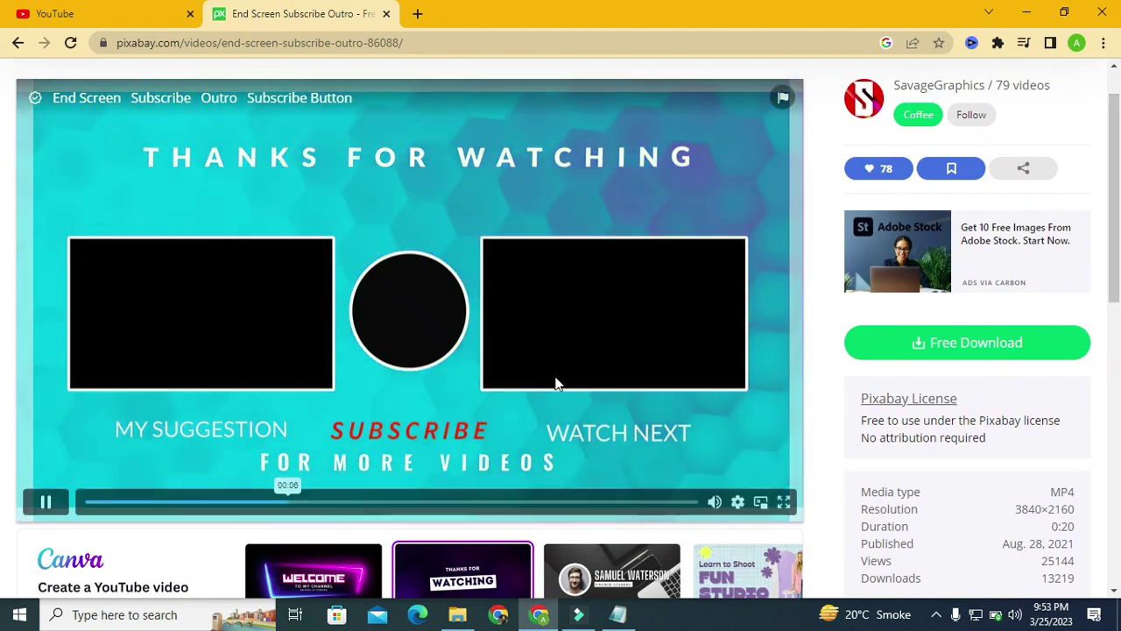
Step: Download it at 1280×720 as end-screen-86088.mp4 and drag it into Filmora's media
{"action": "left_click", "coordinate": [962, 352]}
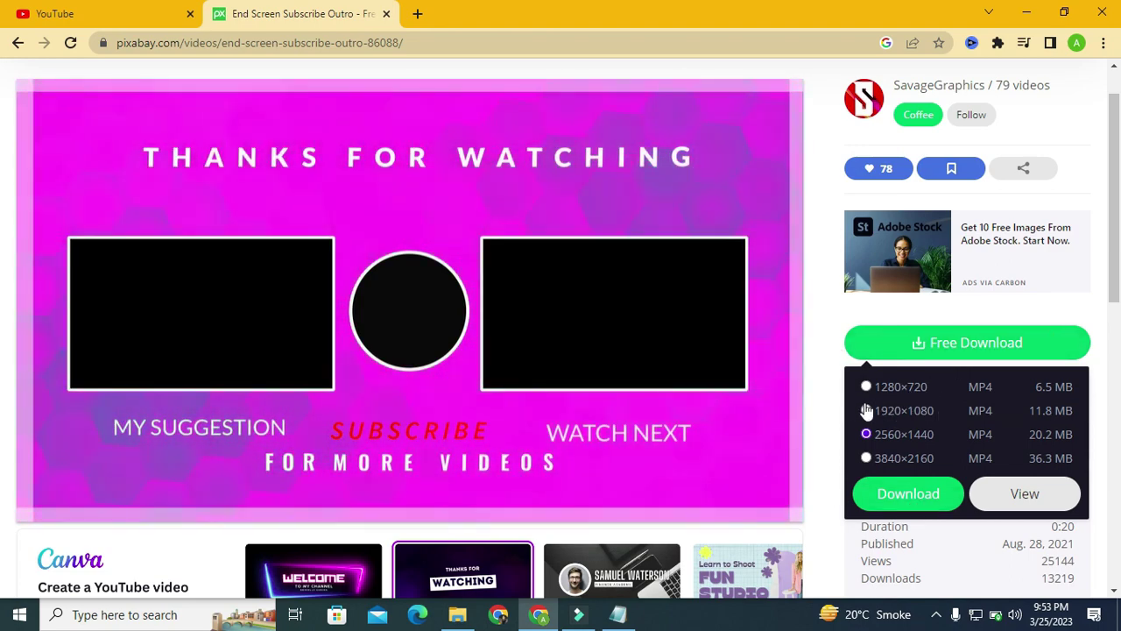
{"action": "left_click", "coordinate": [866, 409]}
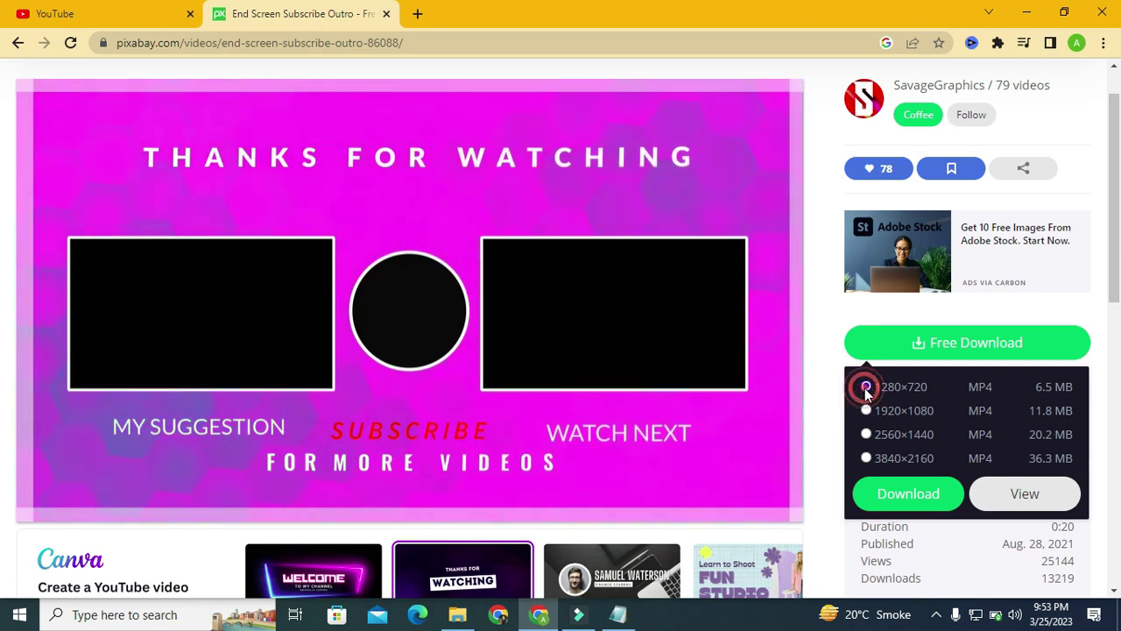
{"action": "left_click", "coordinate": [865, 387]}
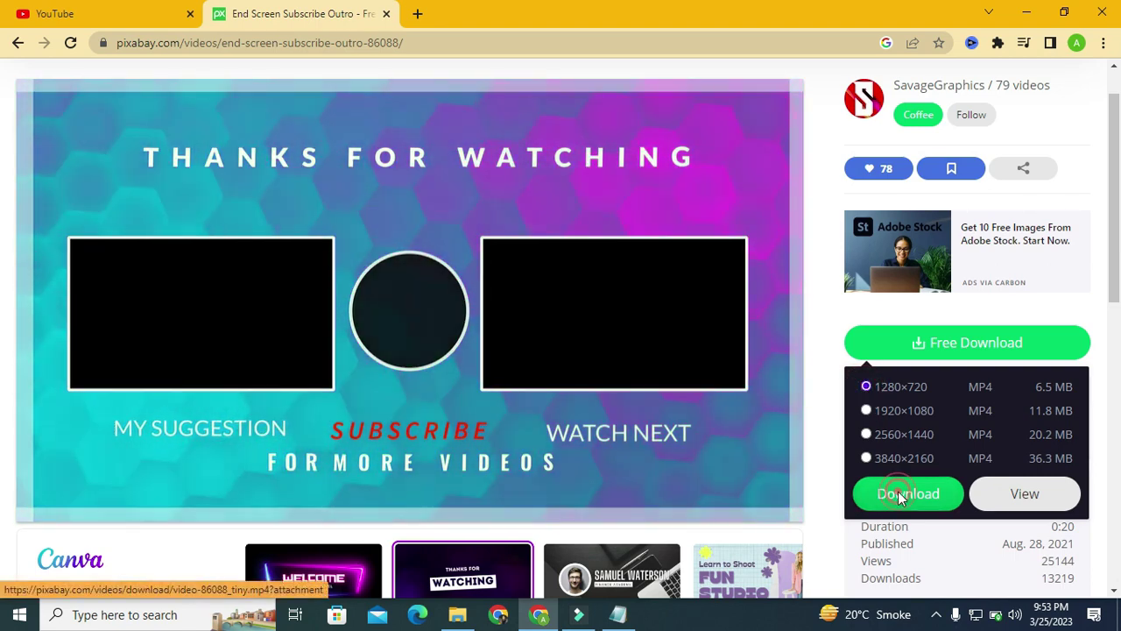
{"action": "left_click", "coordinate": [902, 496]}
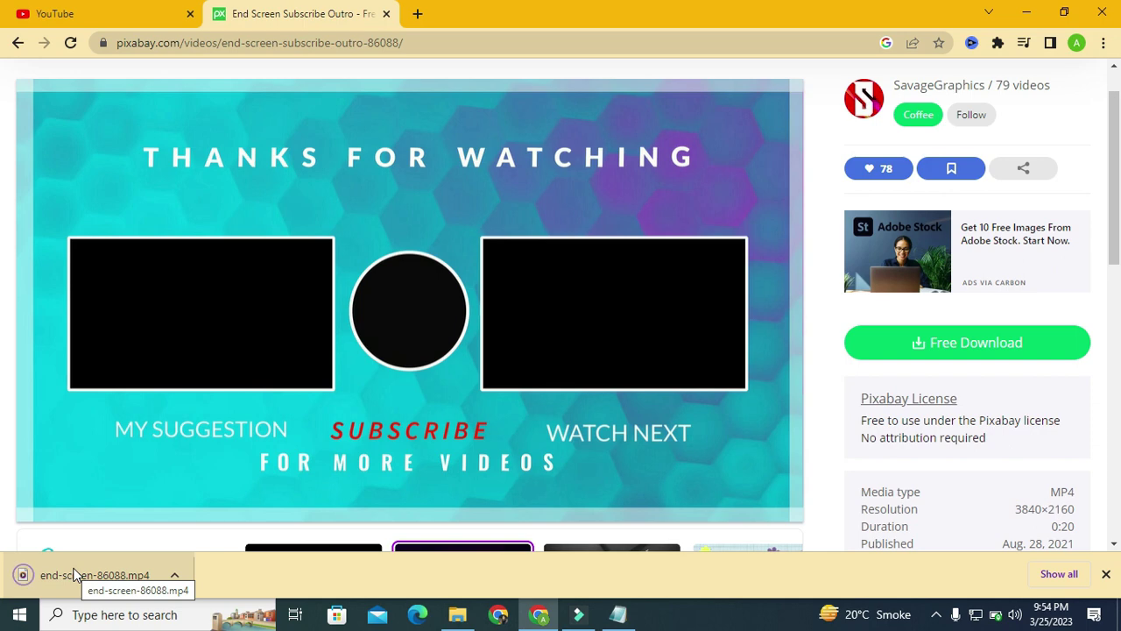
{"action": "left_click_drag", "start_coordinate": [75, 575], "coordinate": [505, 196]}
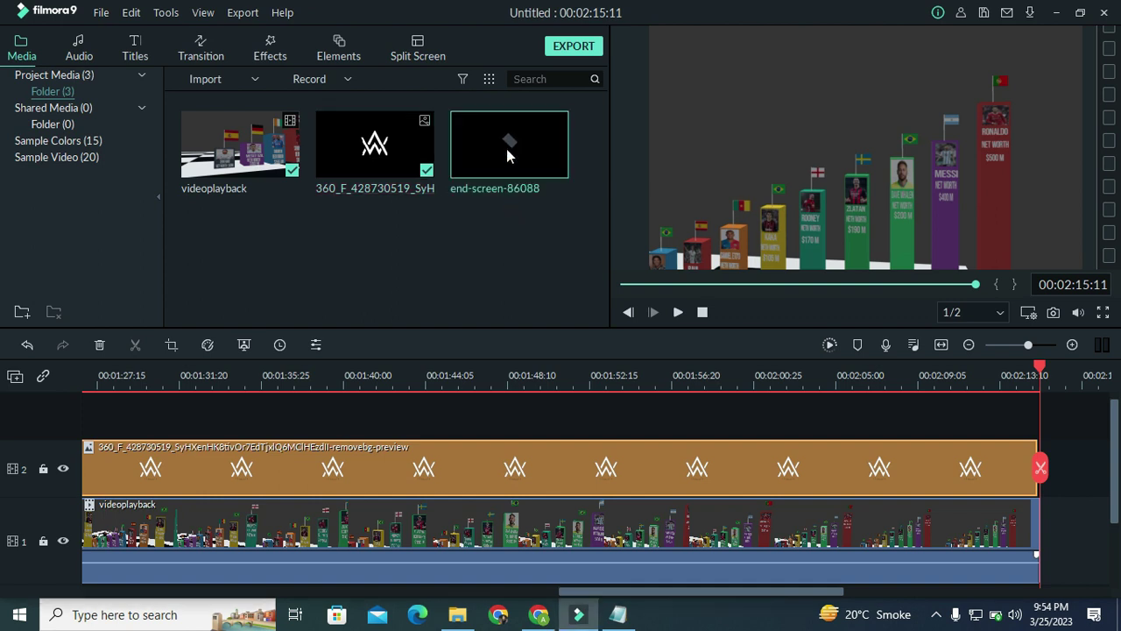
Step: Put end-screen-86088 on track 1 after videoplayback and preview it from 2:13
{"action": "left_click", "coordinate": [510, 145]}
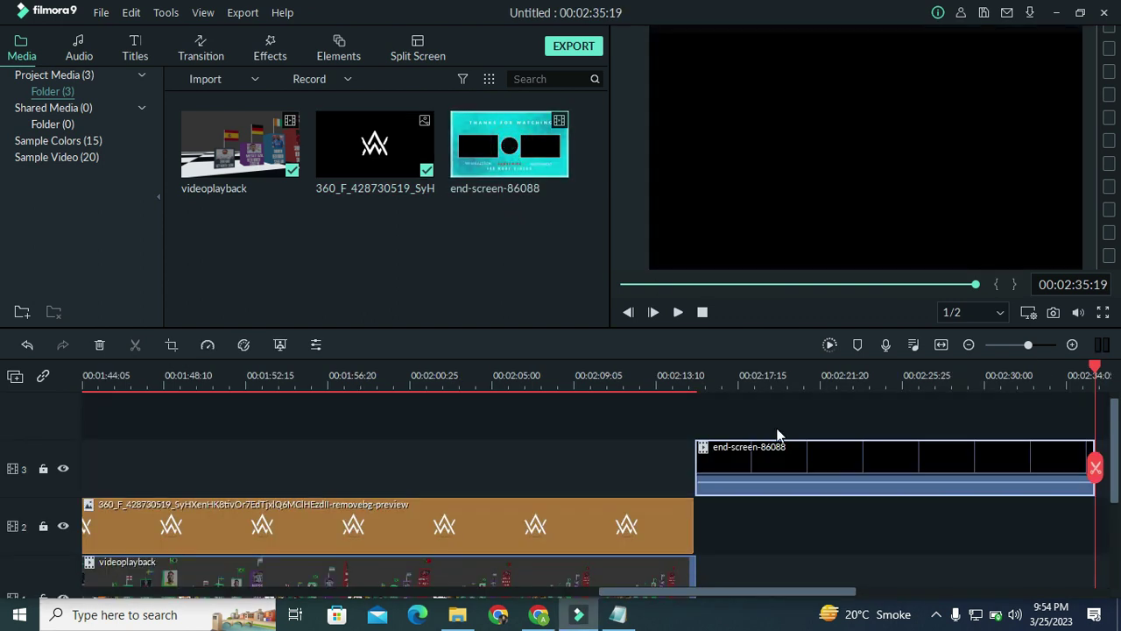
{"action": "left_click_drag", "start_coordinate": [775, 462], "coordinate": [775, 554]}
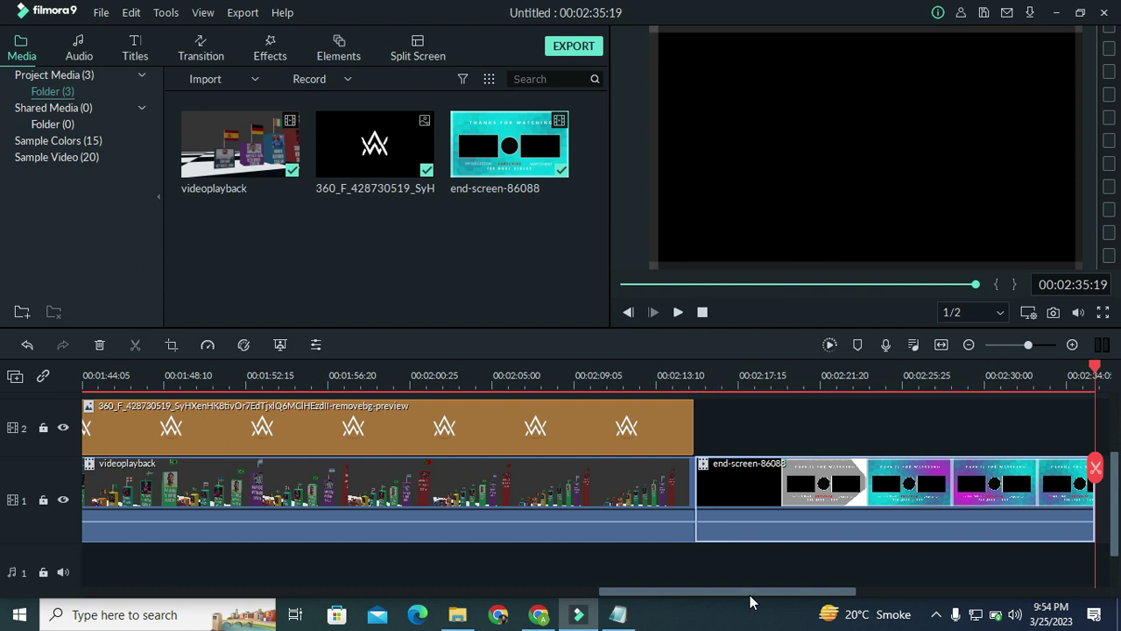
{"action": "left_click_drag", "start_coordinate": [750, 593], "coordinate": [783, 593]}
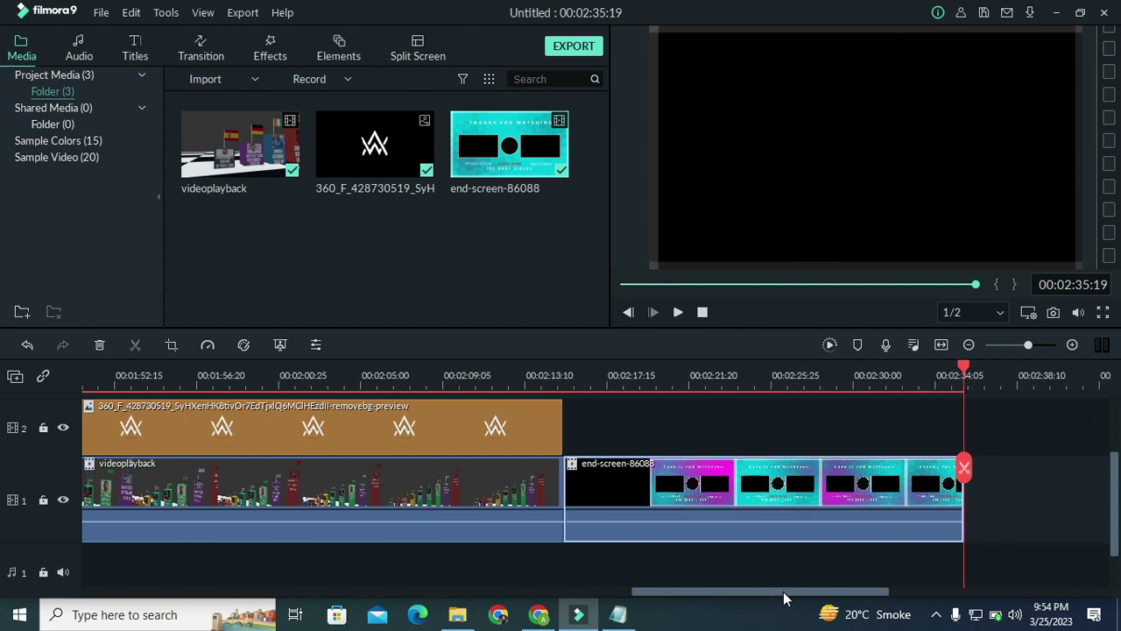
{"action": "left_click", "coordinate": [523, 375]}
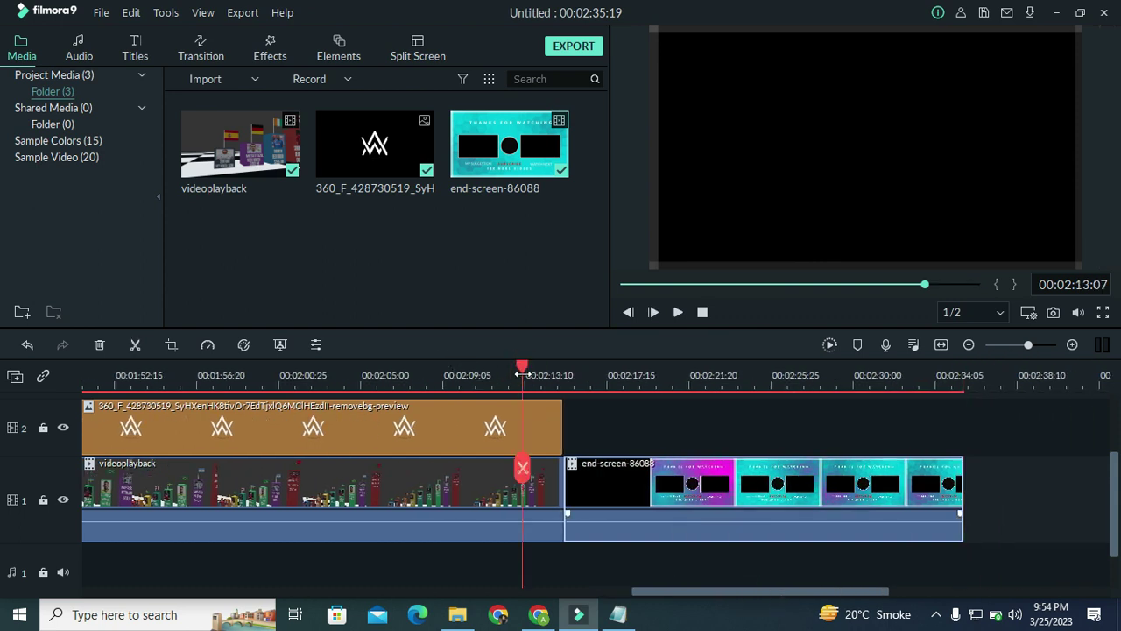
{"action": "key", "text": "space"}
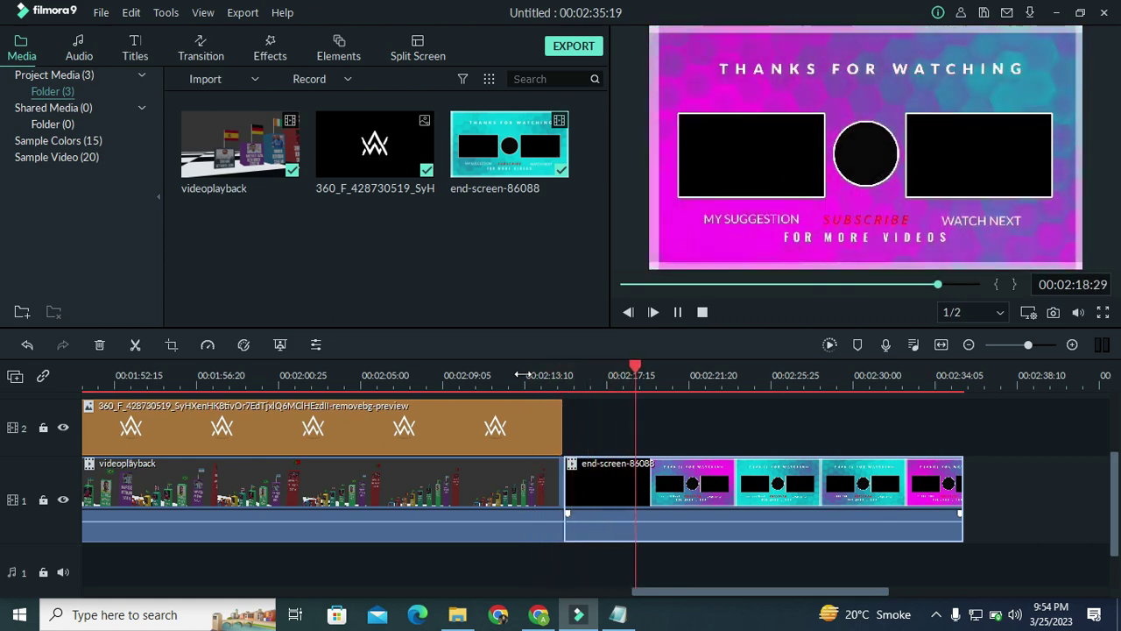
{"action": "key", "text": "space"}
{"action": "left_click", "coordinate": [539, 611]}
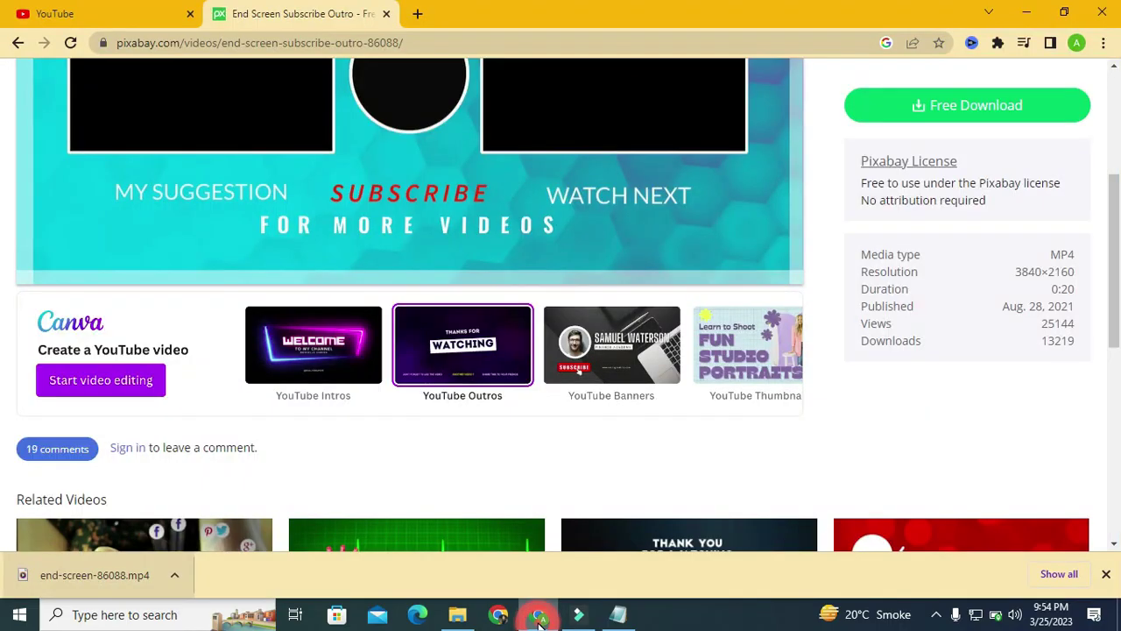
Step: Return to Pixabay's end screen results, then bring Filmora back to the front
{"action": "left_click", "coordinate": [18, 42]}
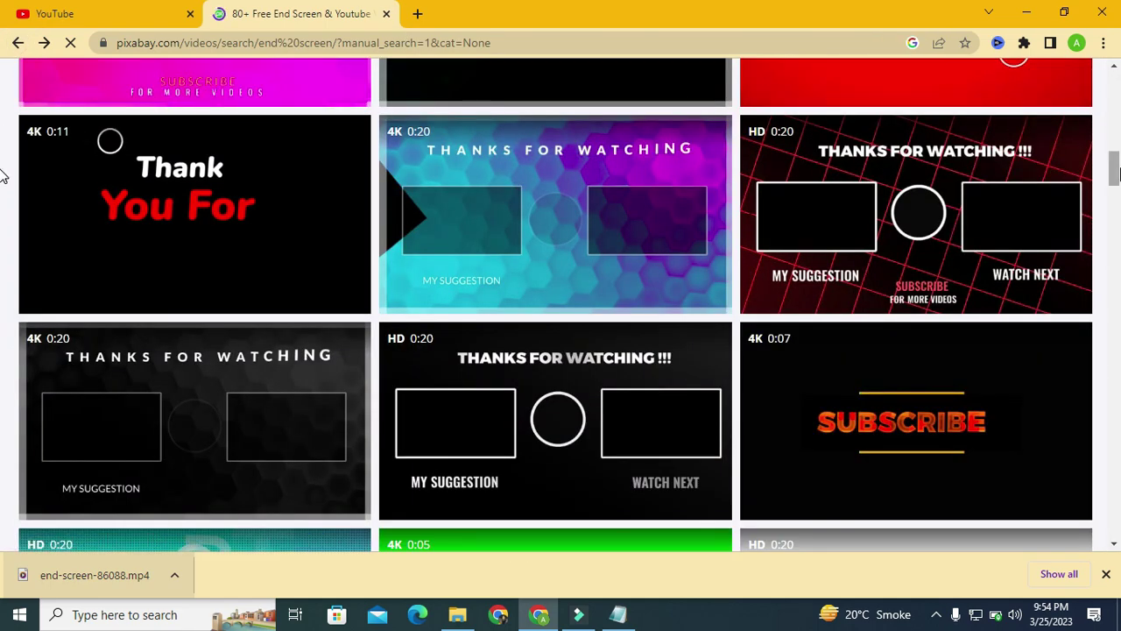
{"action": "left_click_drag", "start_coordinate": [1117, 143], "coordinate": [1116, 87]}
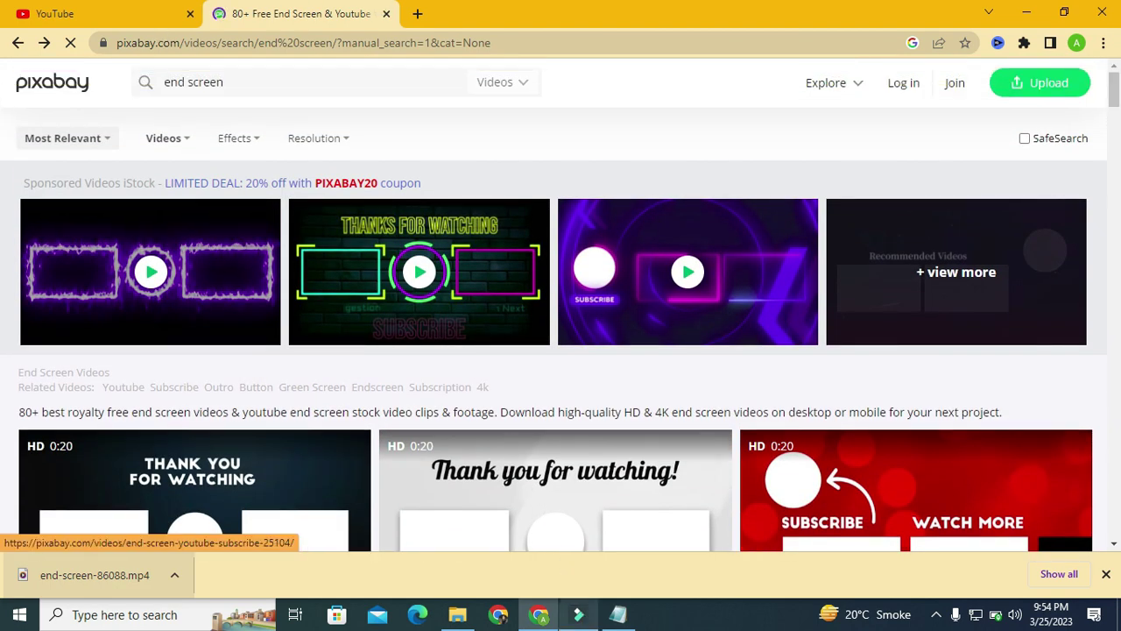
{"action": "left_click", "coordinate": [578, 614]}
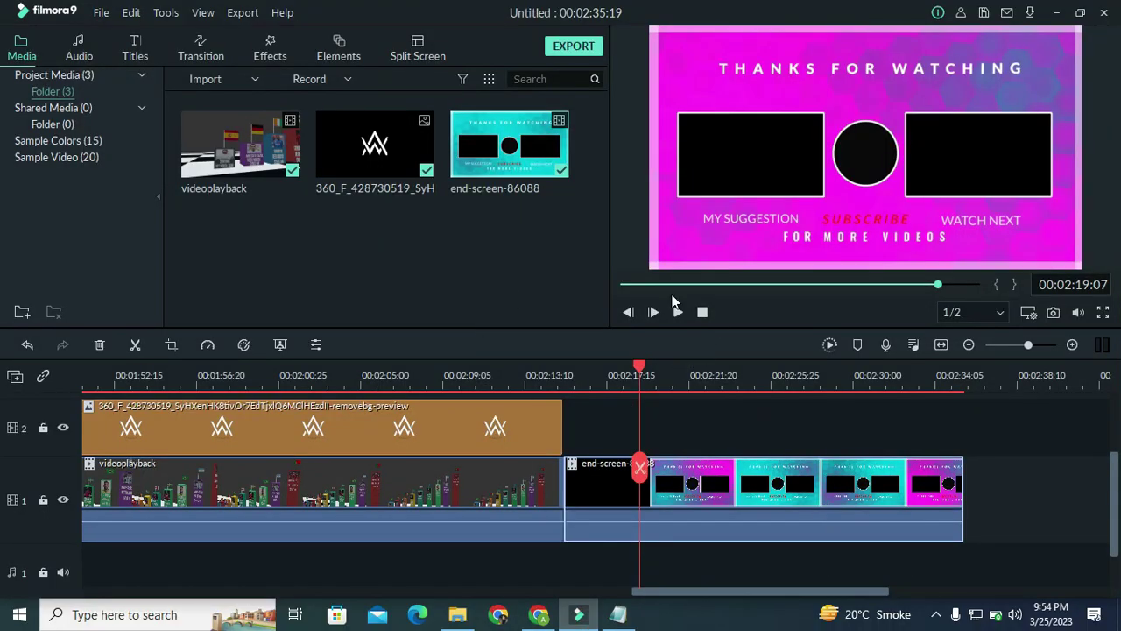
Step: Rewind to 00:00:00:00 and export the project as My Video, a 1280×720 MP4
{"action": "left_click", "coordinate": [635, 286]}
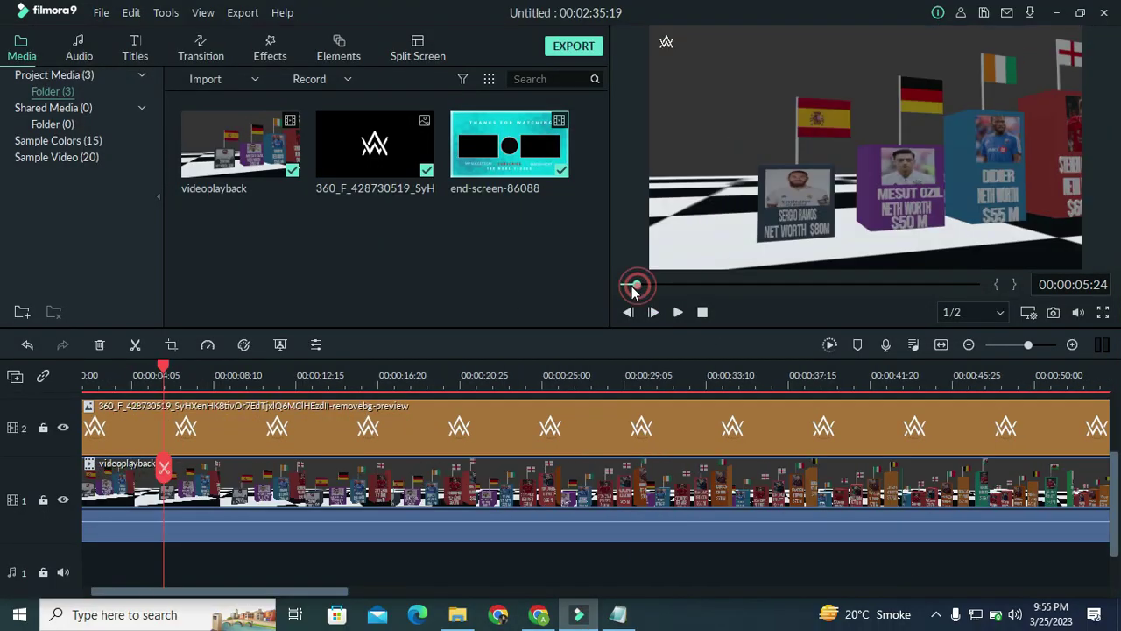
{"action": "left_click_drag", "start_coordinate": [635, 289], "coordinate": [604, 289]}
{"action": "left_click", "coordinate": [561, 53]}
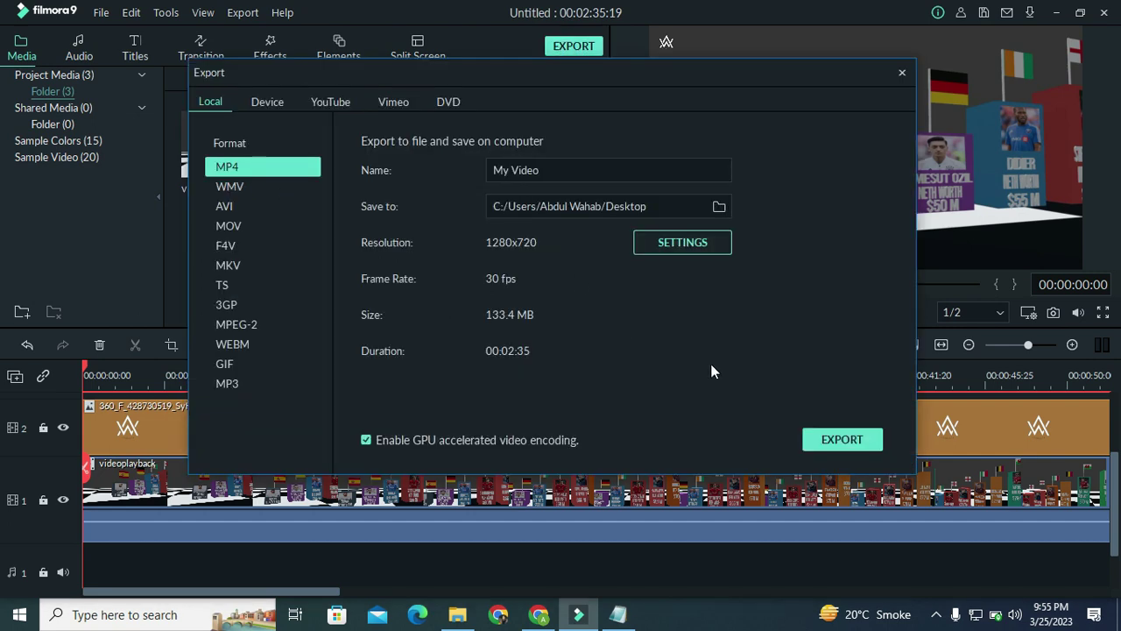
{"action": "left_click", "coordinate": [840, 441]}
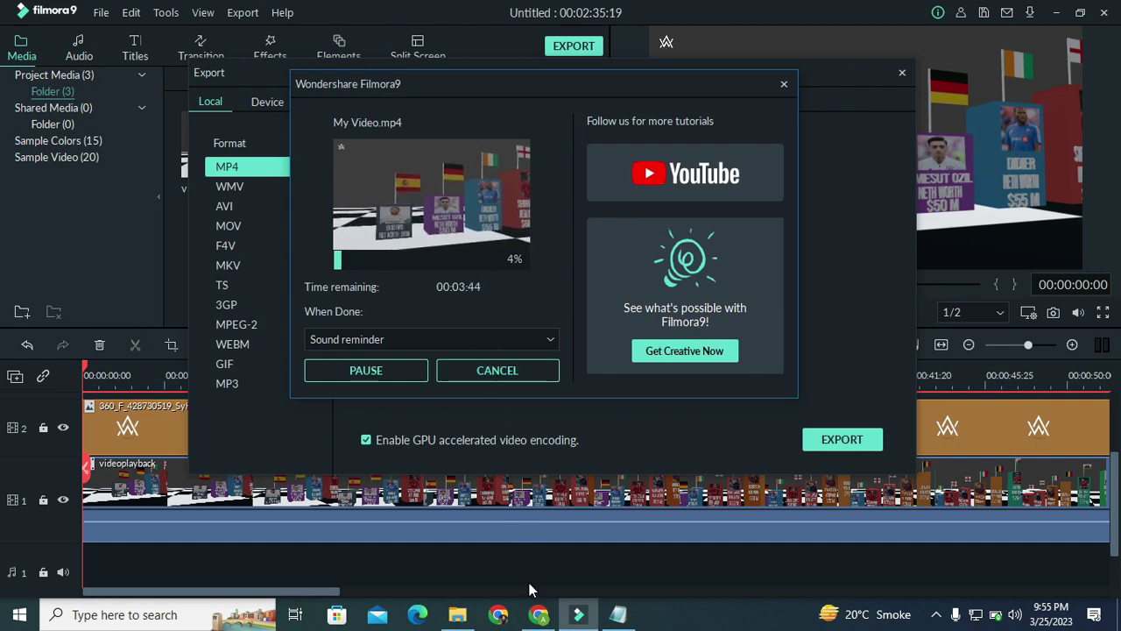
Step: Search YouTube for 'top 20 richest footballers in the world 2022' from the suggestion list
{"action": "left_click", "coordinate": [538, 615]}
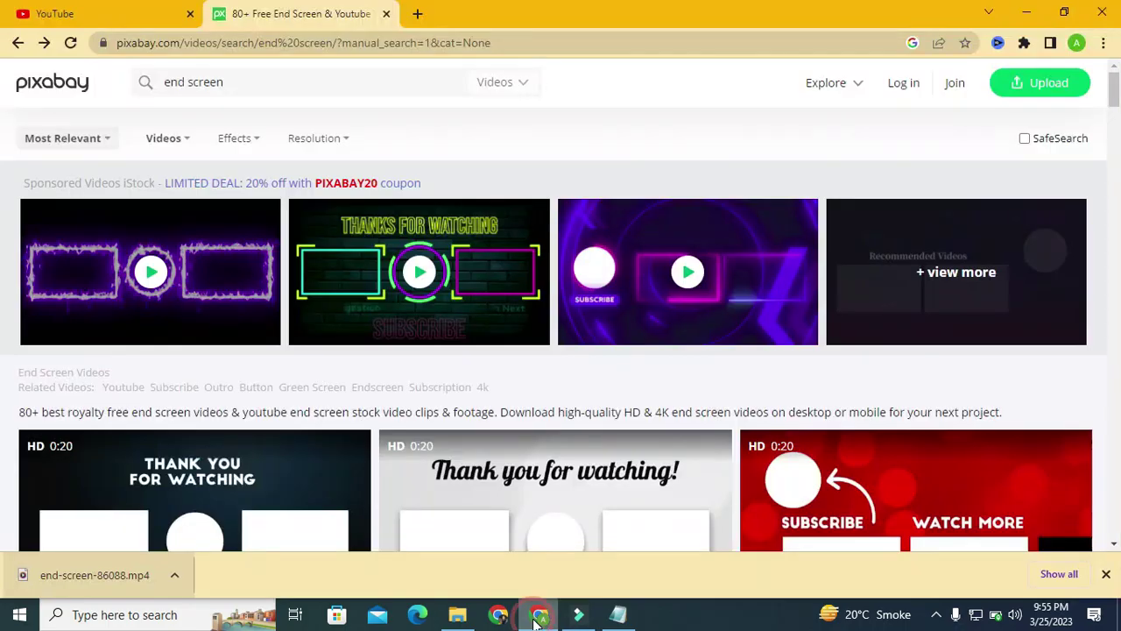
{"action": "left_click", "coordinate": [94, 10]}
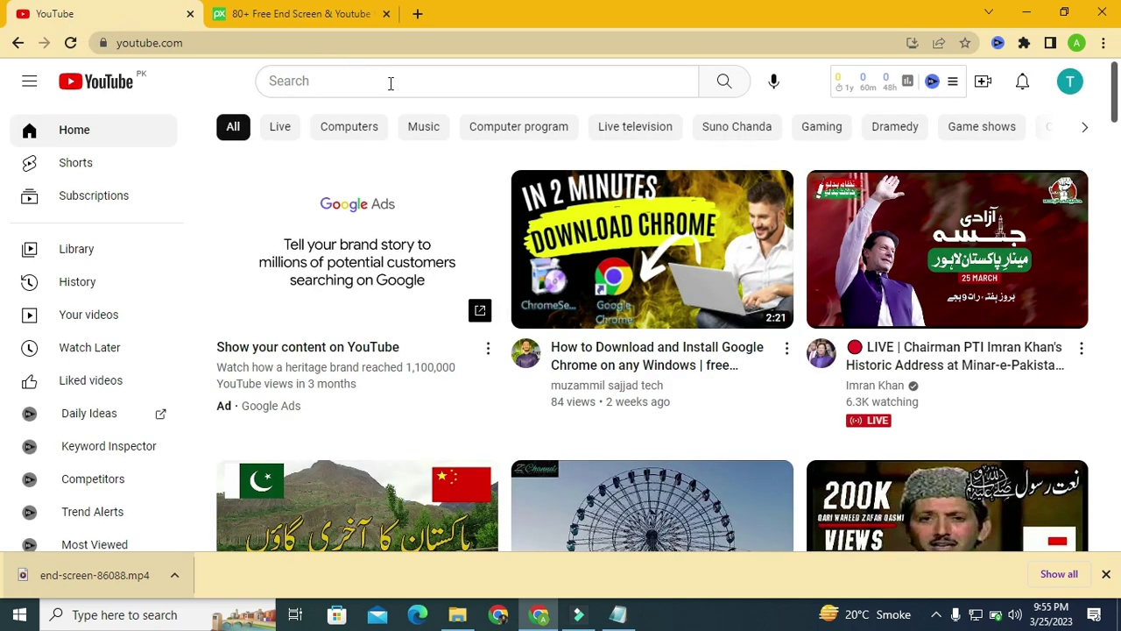
{"action": "left_click", "coordinate": [391, 82]}
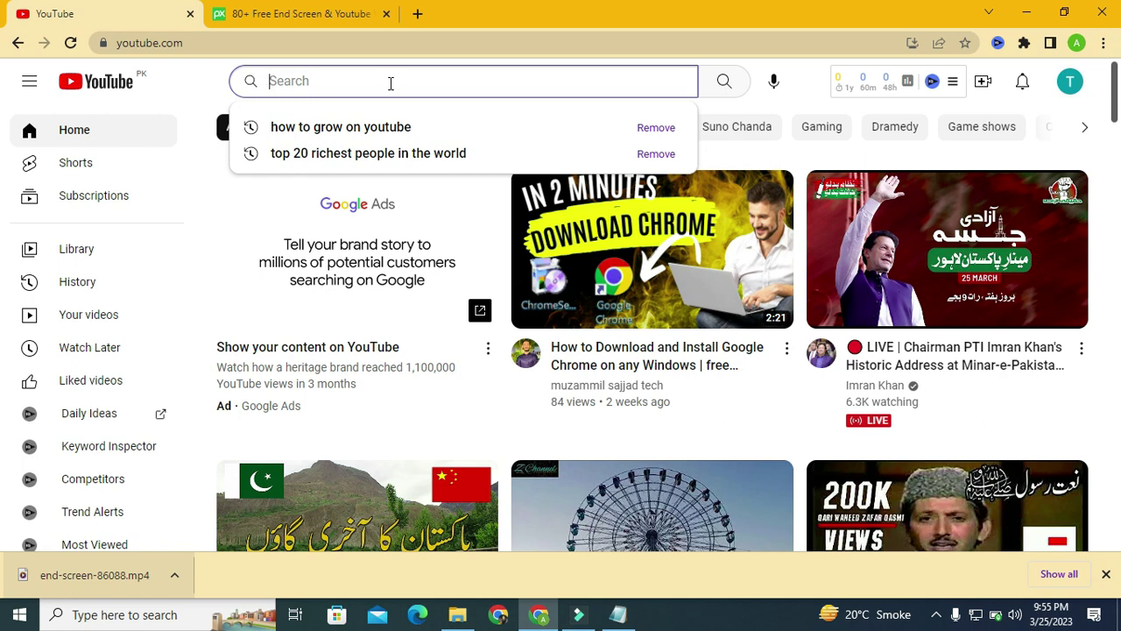
{"action": "type", "text": "Top 20 "}
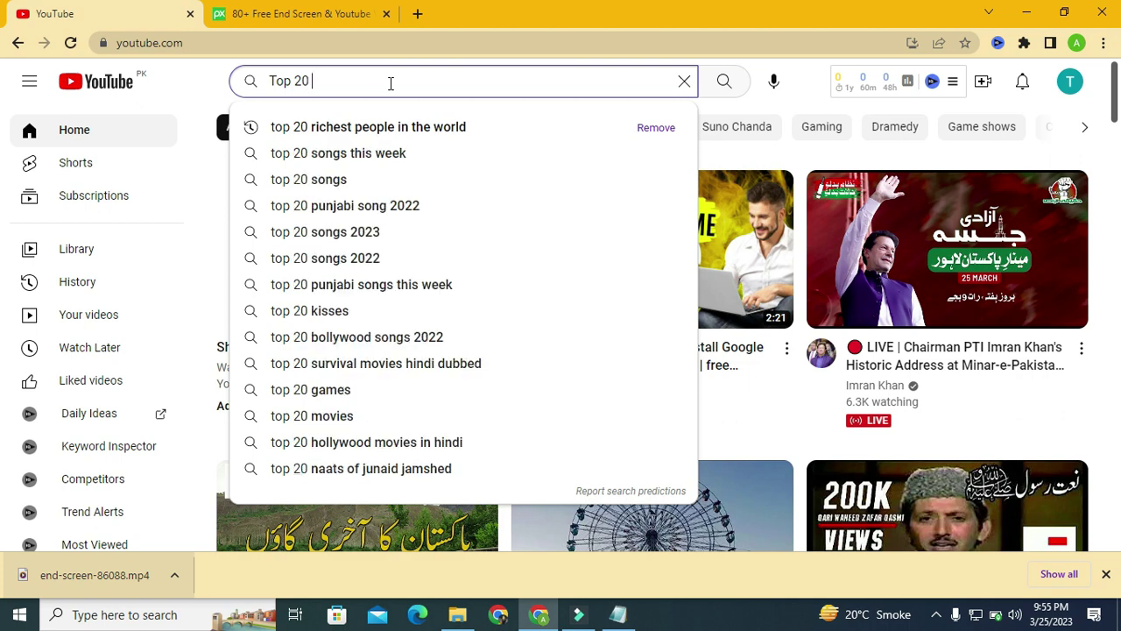
{"action": "type", "text": "ric"}
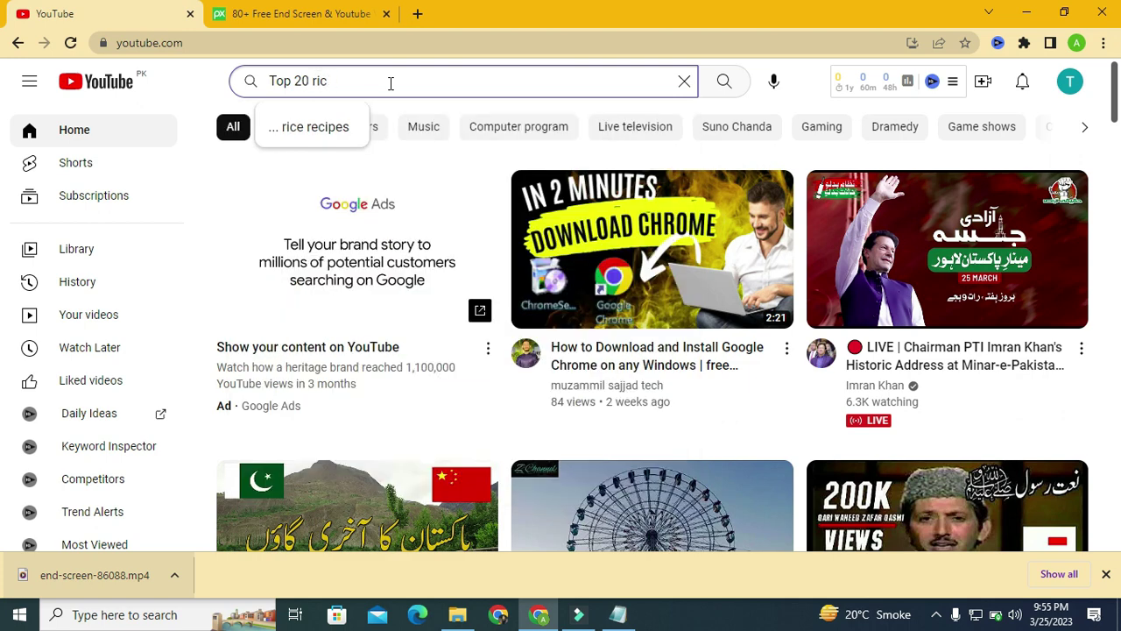
{"action": "type", "text": "hest"}
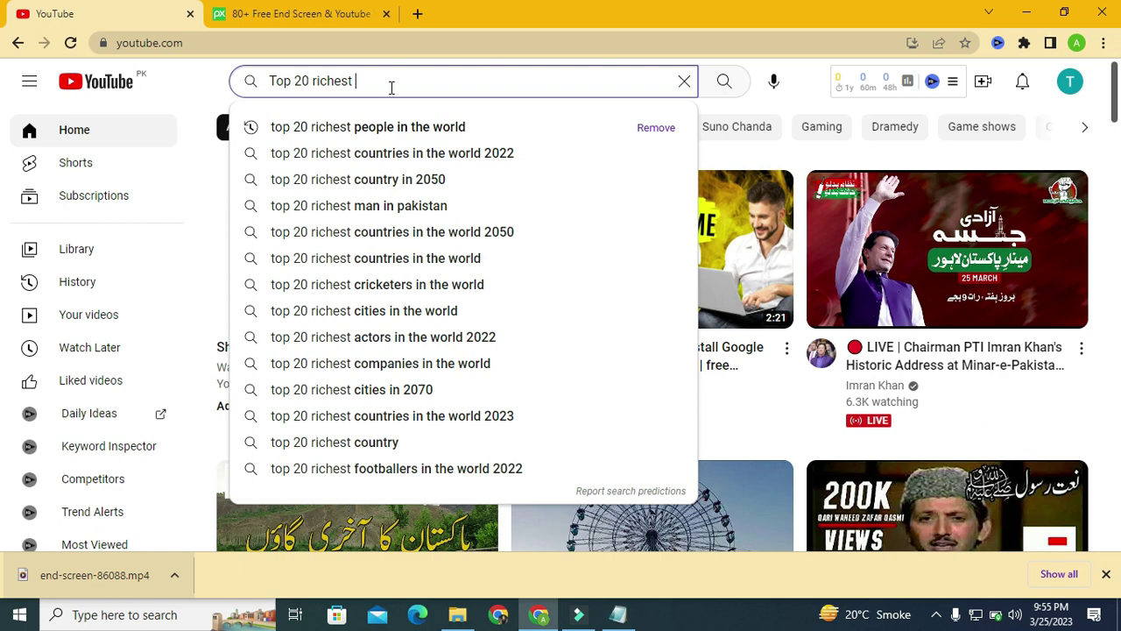
{"action": "type", "text": "f"}
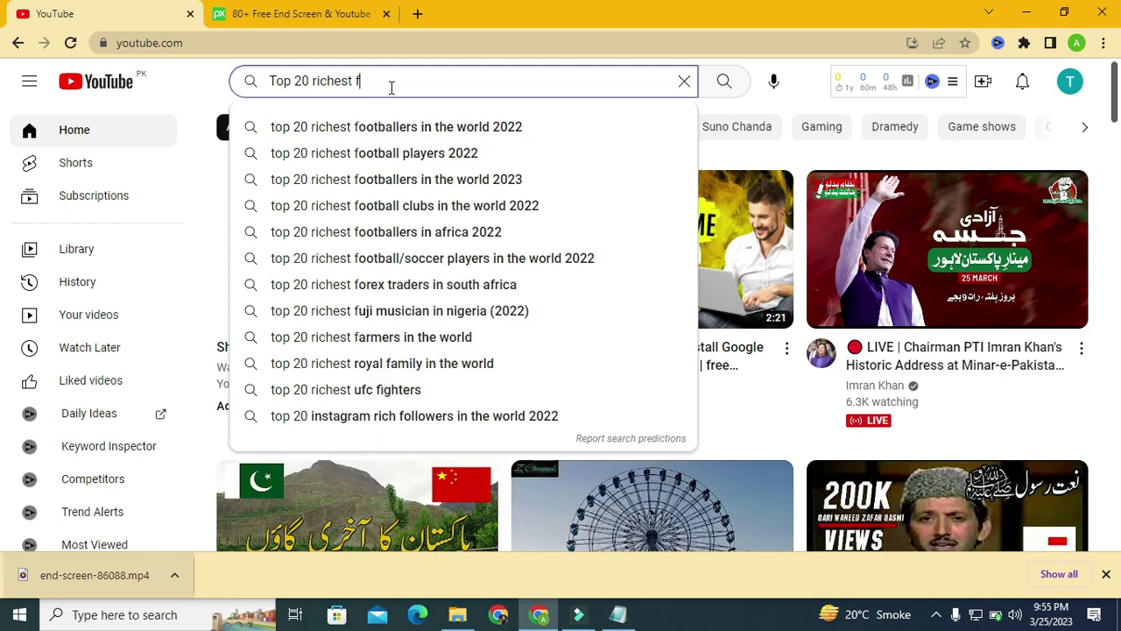
{"action": "left_click", "coordinate": [464, 136]}
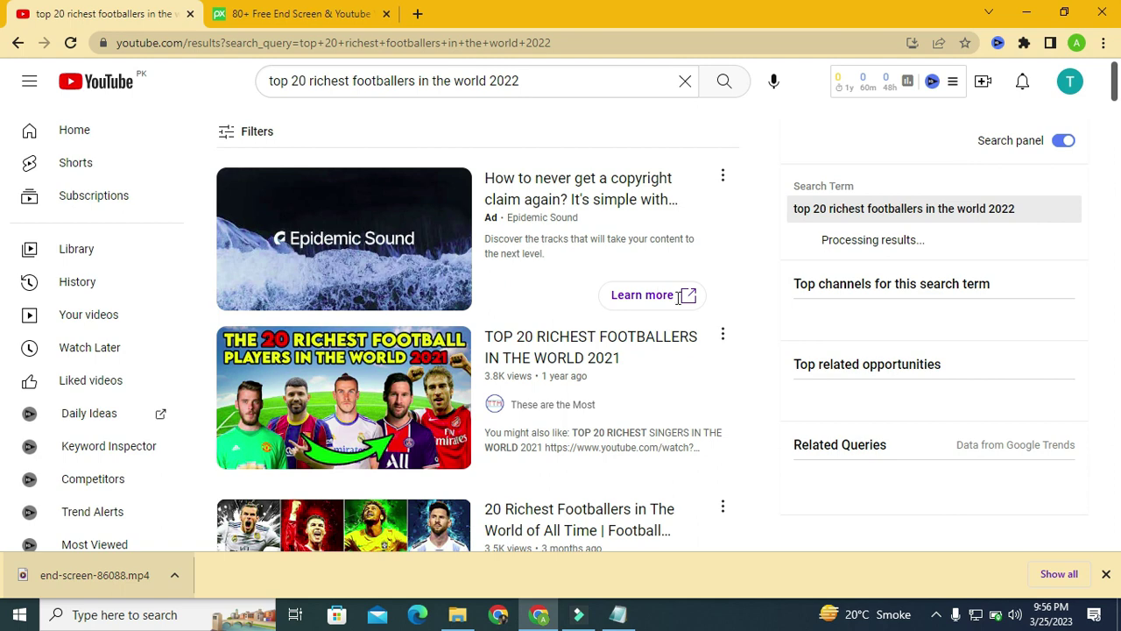
Step: Edit the YouTube query back to 'top 20 richest f' to show richest-footballer suggestions
{"action": "left_click", "coordinate": [598, 85]}
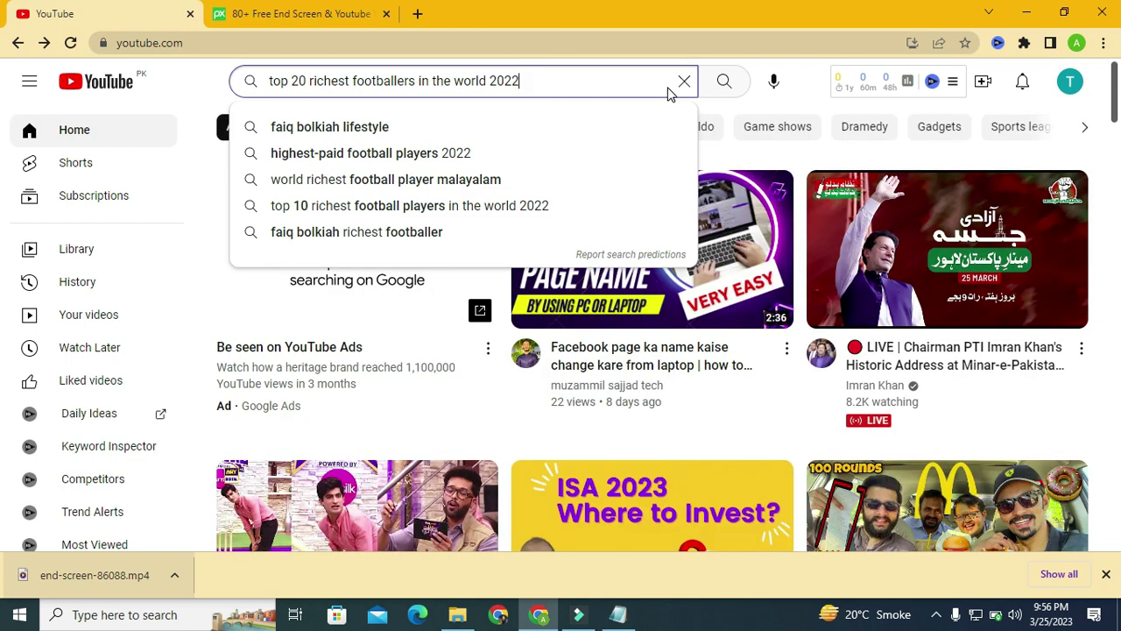
{"action": "left_click", "coordinate": [600, 82]}
{"action": "key", "text": "BackSpace"}
{"action": "key", "text": "BackSpace"}
{"action": "key", "text": "BackSpace"}
{"action": "key", "text": "BackSpace"}
{"action": "key", "text": "BackSpace"}
{"action": "key", "text": "BackSpace"}
{"action": "key", "text": "BackSpace"}
{"action": "key", "text": "BackSpace"}
{"action": "key", "text": "BackSpace"}
{"action": "key", "text": "BackSpace"}
{"action": "key", "text": "BackSpace"}
{"action": "key", "text": "BackSpace"}
{"action": "key", "text": "BackSpace"}
{"action": "key", "text": "BackSpace"}
{"action": "key", "text": "BackSpace"}
{"action": "key", "text": "BackSpace"}
{"action": "key", "text": "BackSpace"}
{"action": "key", "text": "BackSpace"}
{"action": "key", "text": "BackSpace"}
{"action": "key", "text": "BackSpace"}
{"action": "key", "text": "BackSpace"}
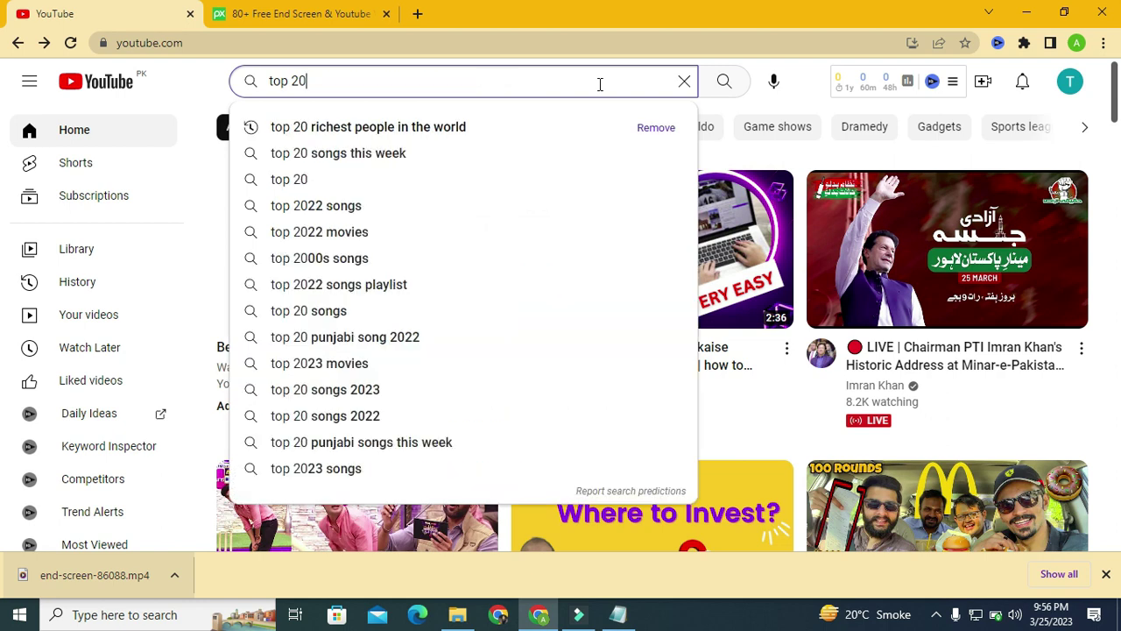
{"action": "type", "text": "richest foot"}
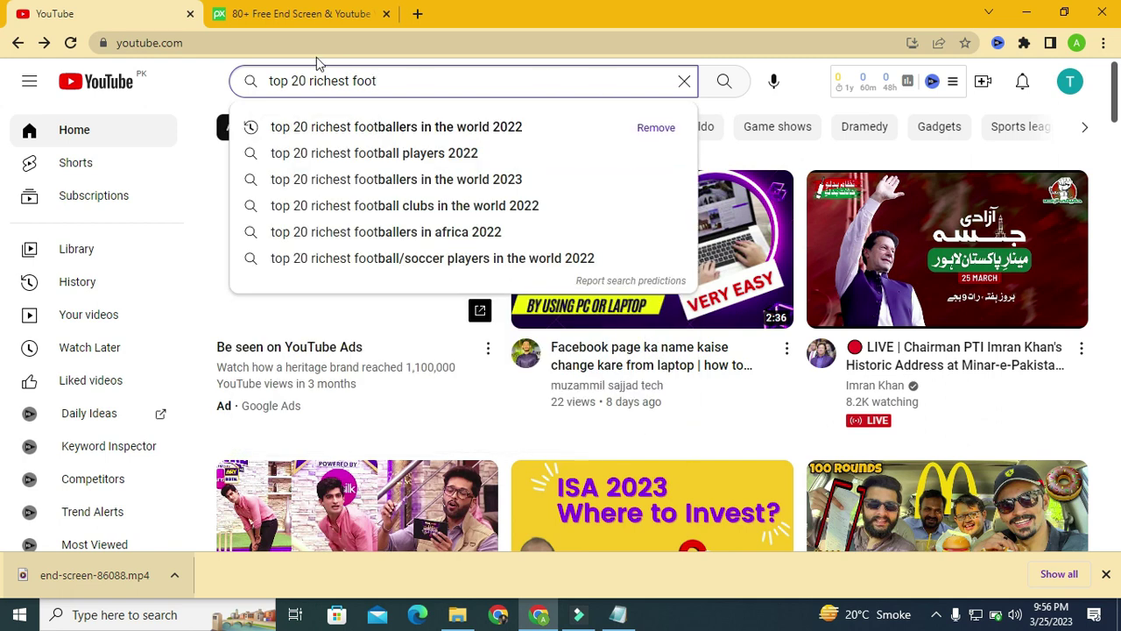
{"action": "key", "text": "BackSpace"}
{"action": "key", "text": "BackSpace"}
{"action": "key", "text": "BackSpace"}
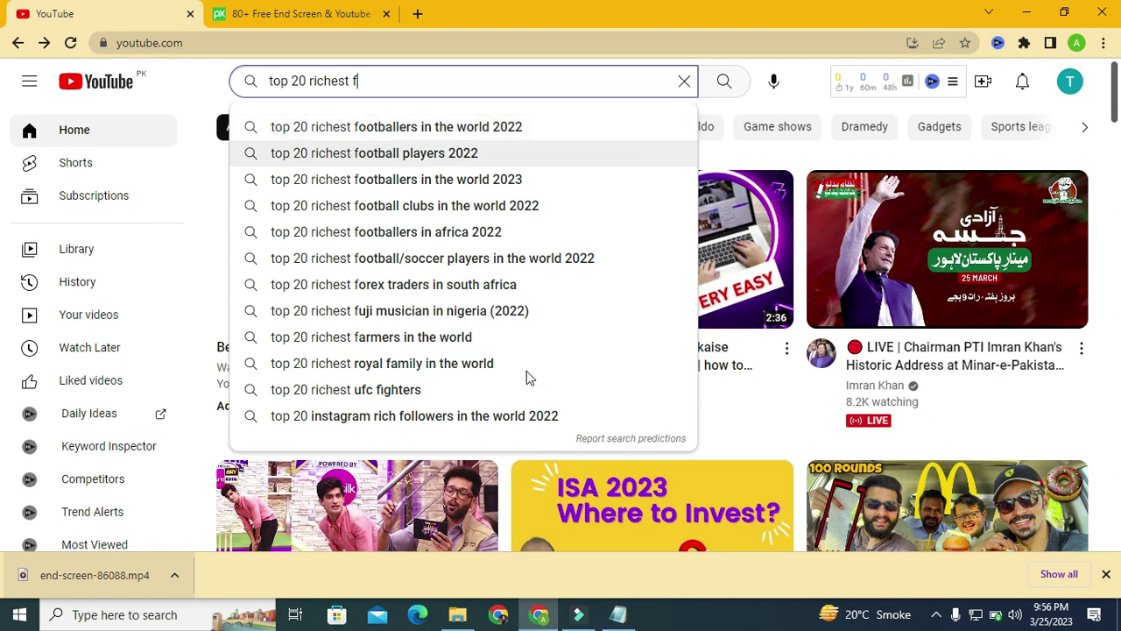
Step: Start the Notepad keyword list with 'top 20 richest footballers in the world 2022' and 'top 20 richest football palyer in 2022'
{"action": "left_click", "coordinate": [618, 615]}
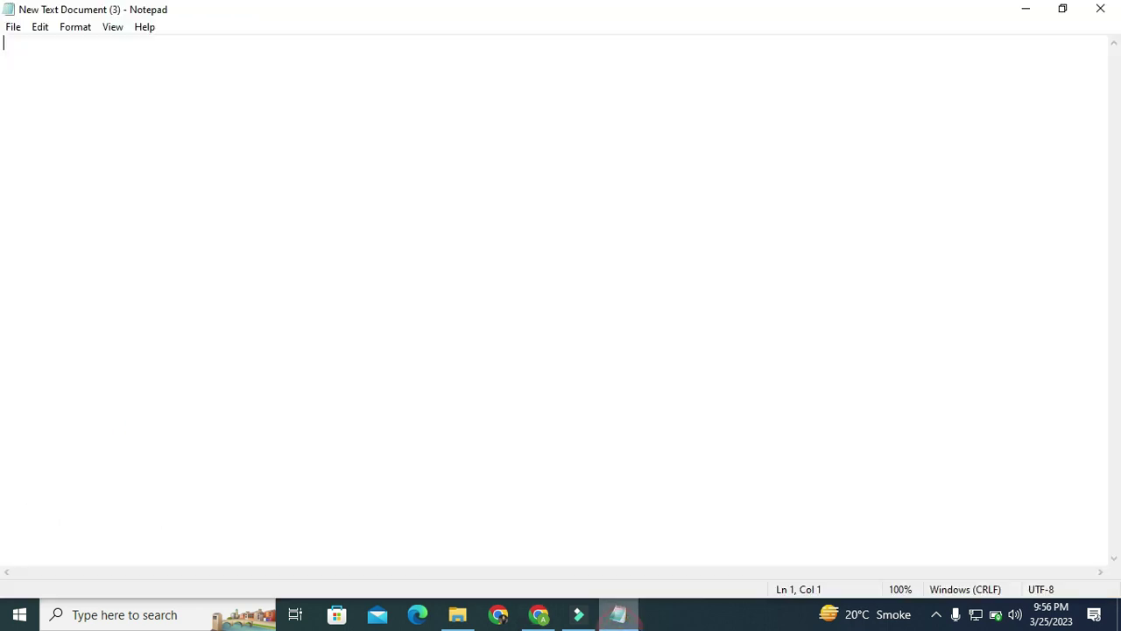
{"action": "type", "text": "top "}
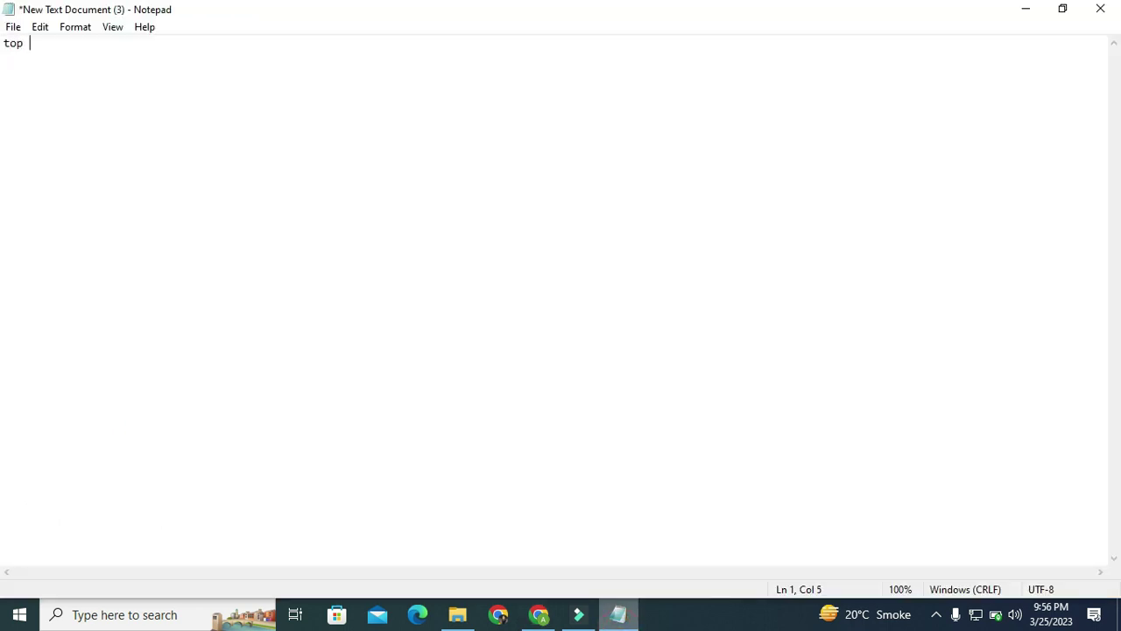
{"action": "type", "text": "20 richest footbal"}
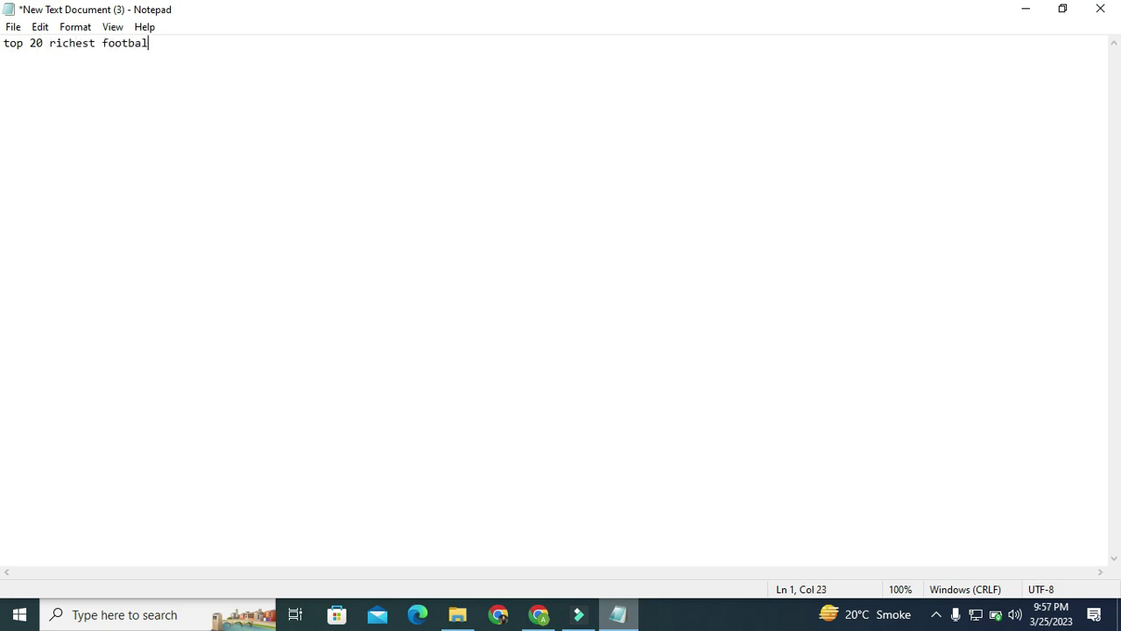
{"action": "type", "text": "lers in the world 2022"}
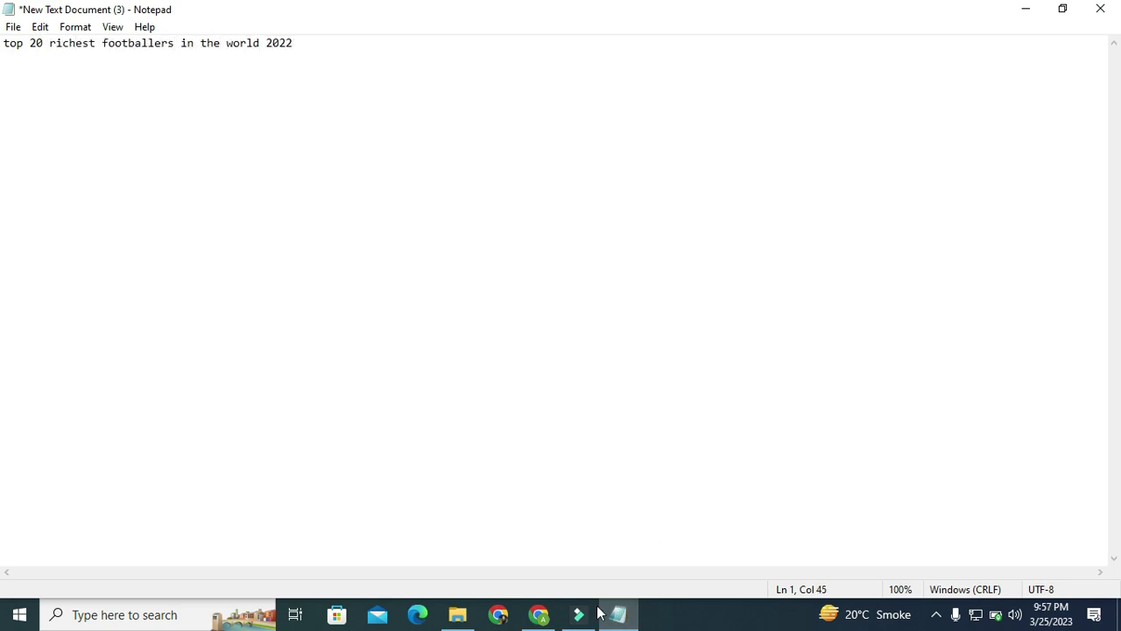
{"action": "key", "text": "alt+Tab"}
{"action": "left_click", "coordinate": [616, 618]}
{"action": "key", "text": "Return"}
{"action": "key", "text": "Return"}
{"action": "type", "text": "top 20 richest football palyer in 2022"}
Step: Add 'top 20 richest soccer players in the world' and 'top 20 richest football players of the world' to the list
{"action": "left_click", "coordinate": [543, 617]}
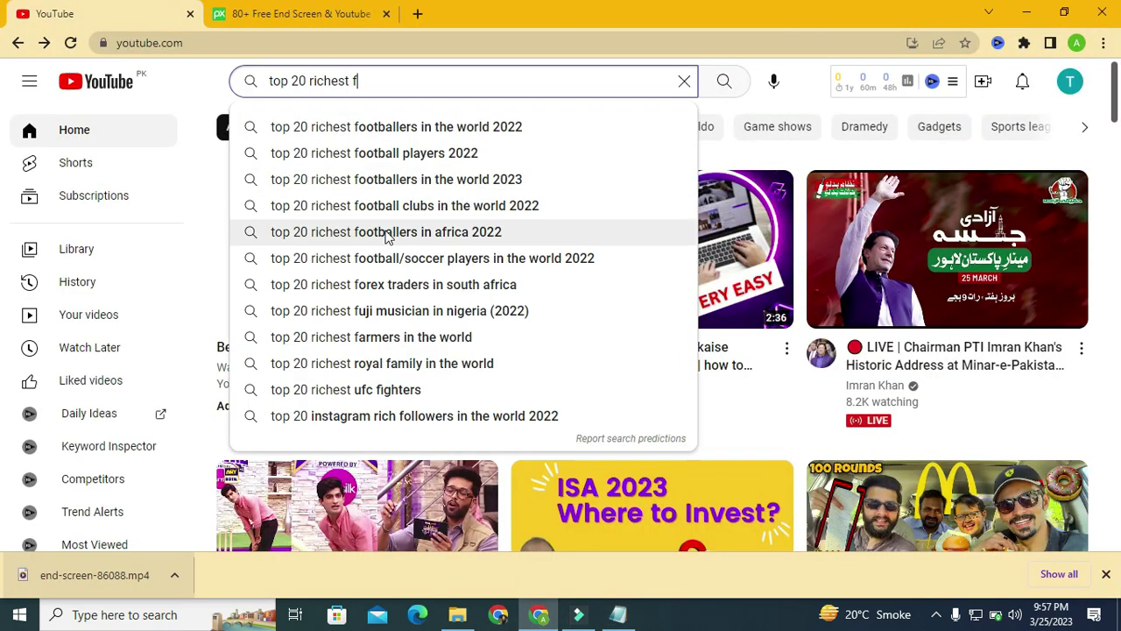
{"action": "left_click", "coordinate": [617, 615]}
{"action": "key", "text": "Return"}
{"action": "key", "text": "Return"}
{"action": "type", "text": "top 20 richest soccer players in the world"}
{"action": "left_click", "coordinate": [539, 615]}
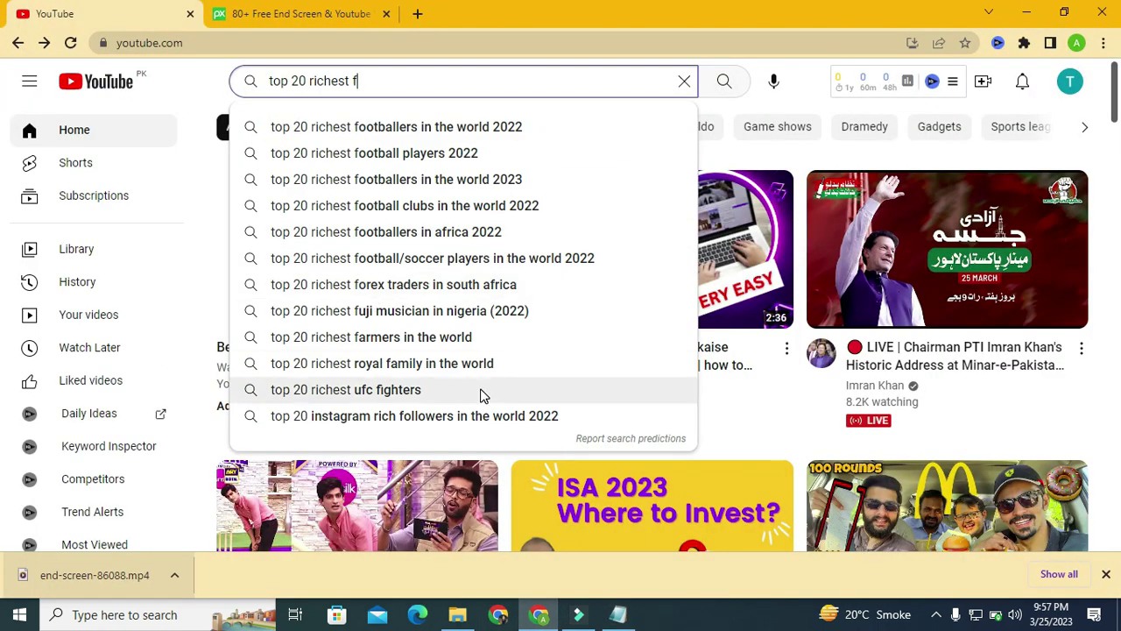
{"action": "key", "text": "alt+Tab"}
{"action": "key", "text": "Return"}
{"action": "key", "text": "Return"}
{"action": "type", "text": "top 20 richest football players of the world"}
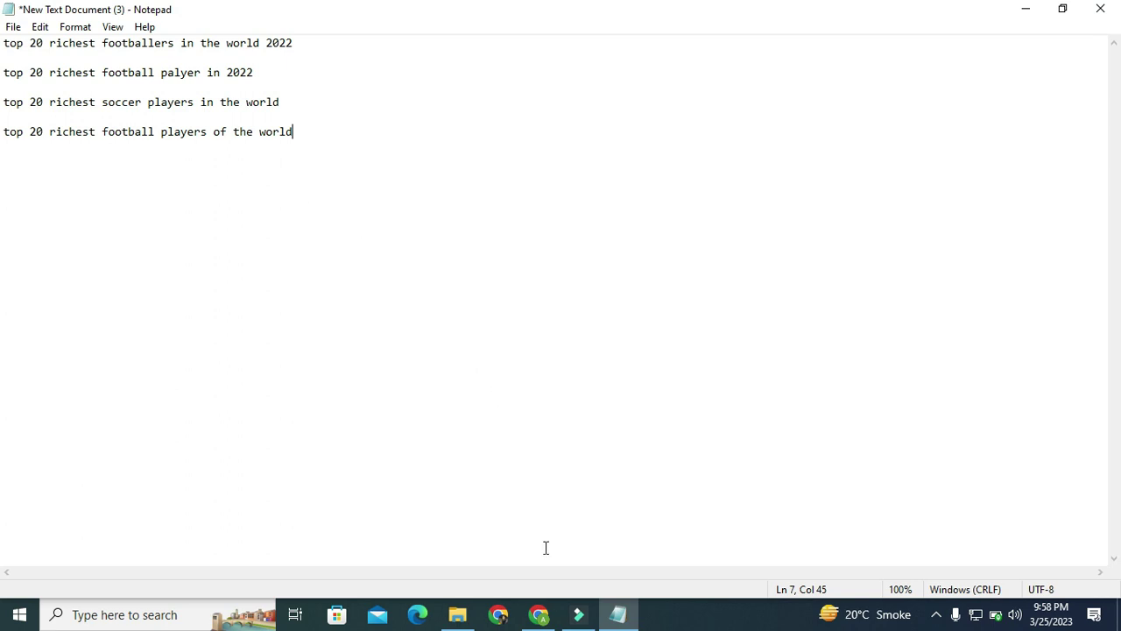
{"action": "left_click", "coordinate": [580, 614]}
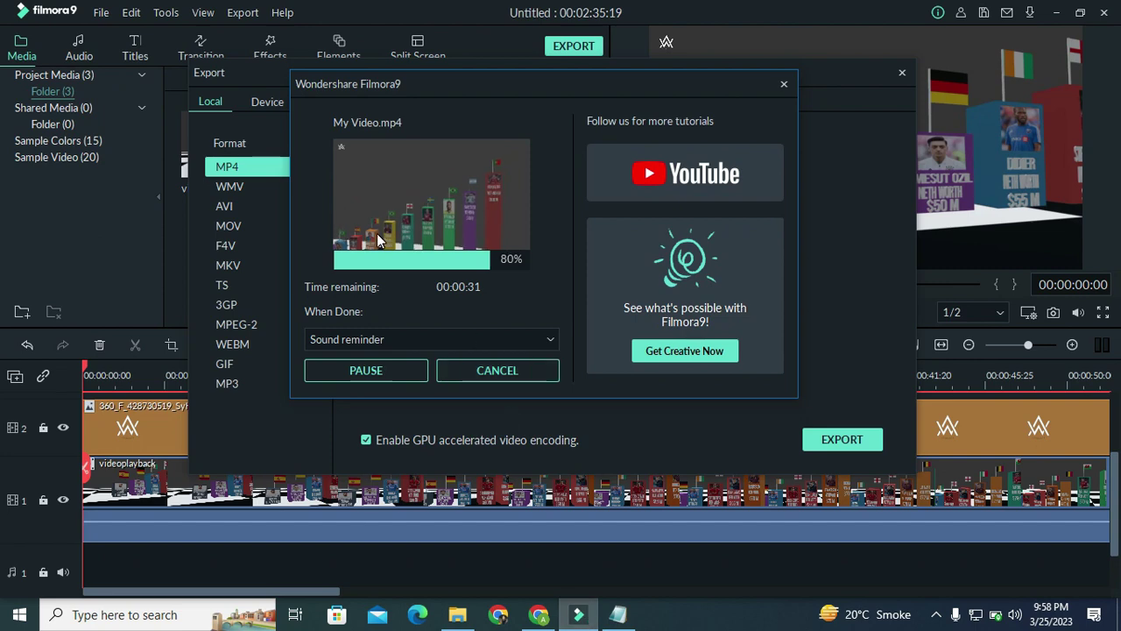
Step: Open the 'top 20 richest footballers in the world 2022' results and scroll vidIQ's related keywords
{"action": "left_click", "coordinate": [529, 617]}
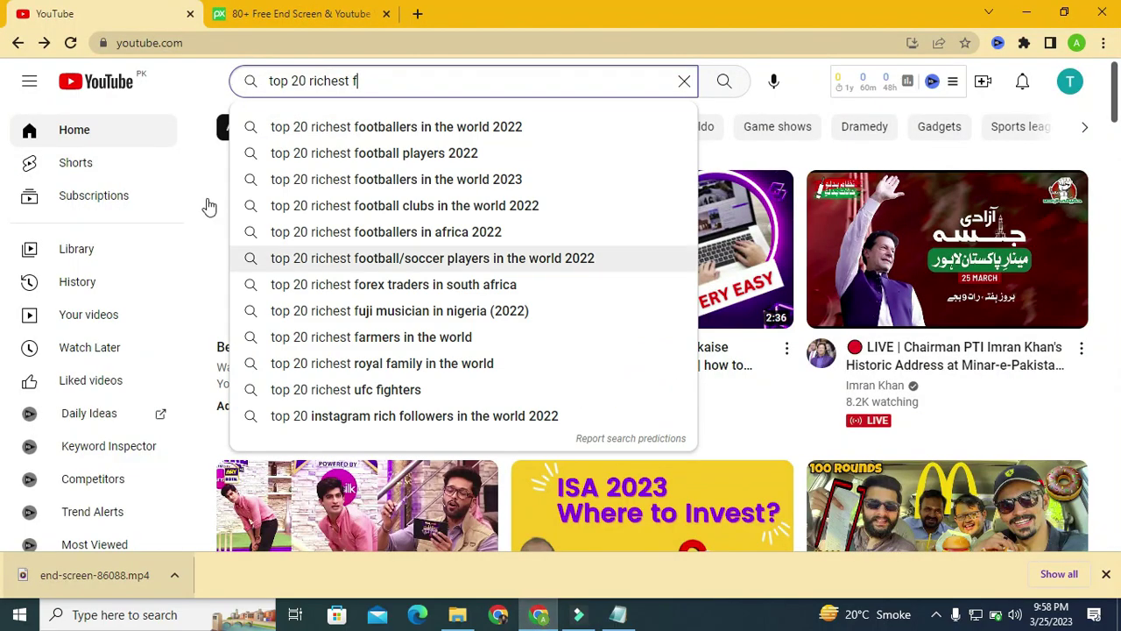
{"action": "left_click", "coordinate": [435, 140]}
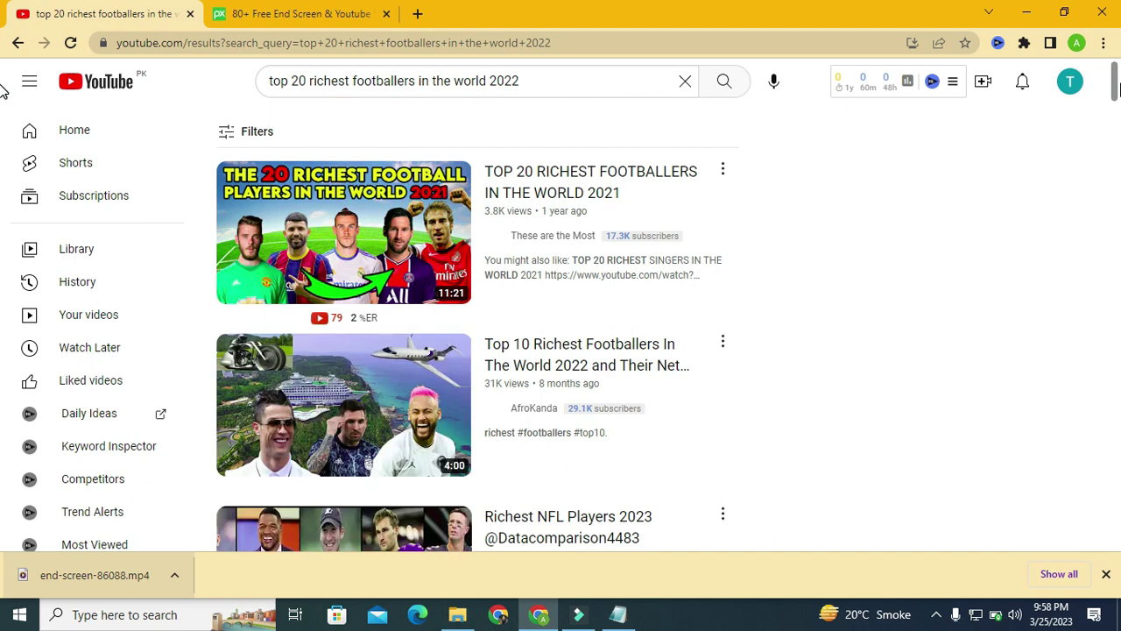
{"action": "left_click", "coordinate": [1105, 573]}
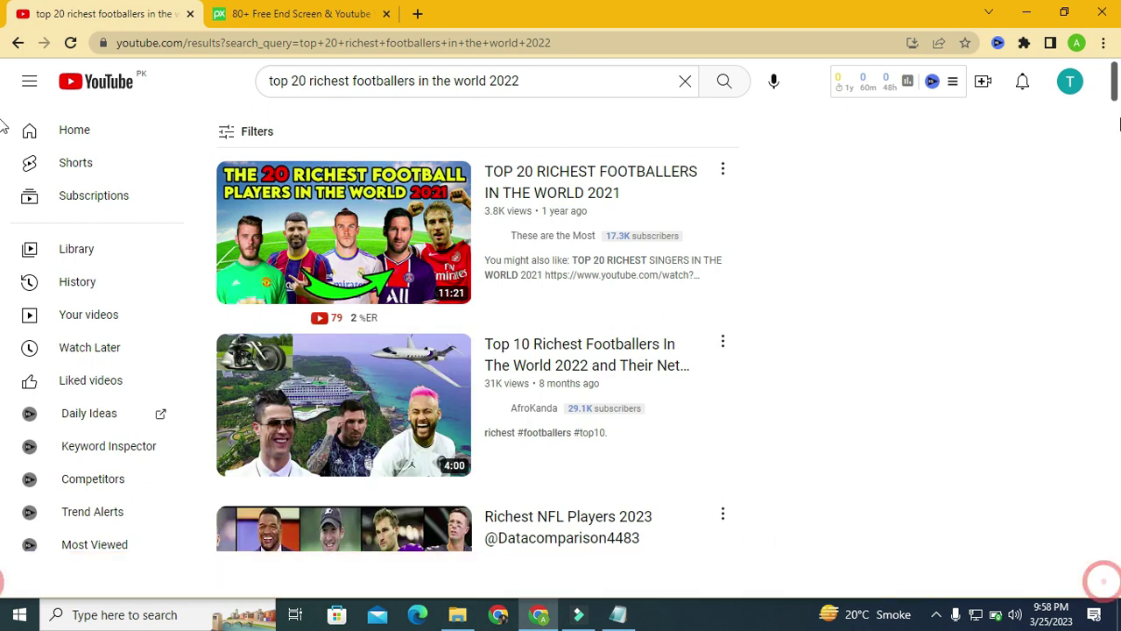
{"action": "left_click", "coordinate": [1114, 80]}
{"action": "scroll", "coordinate": [1114, 80], "scroll_direction": "down", "scroll_amount": 1}
{"action": "scroll", "coordinate": [1114, 81], "scroll_direction": "up", "scroll_amount": 1}
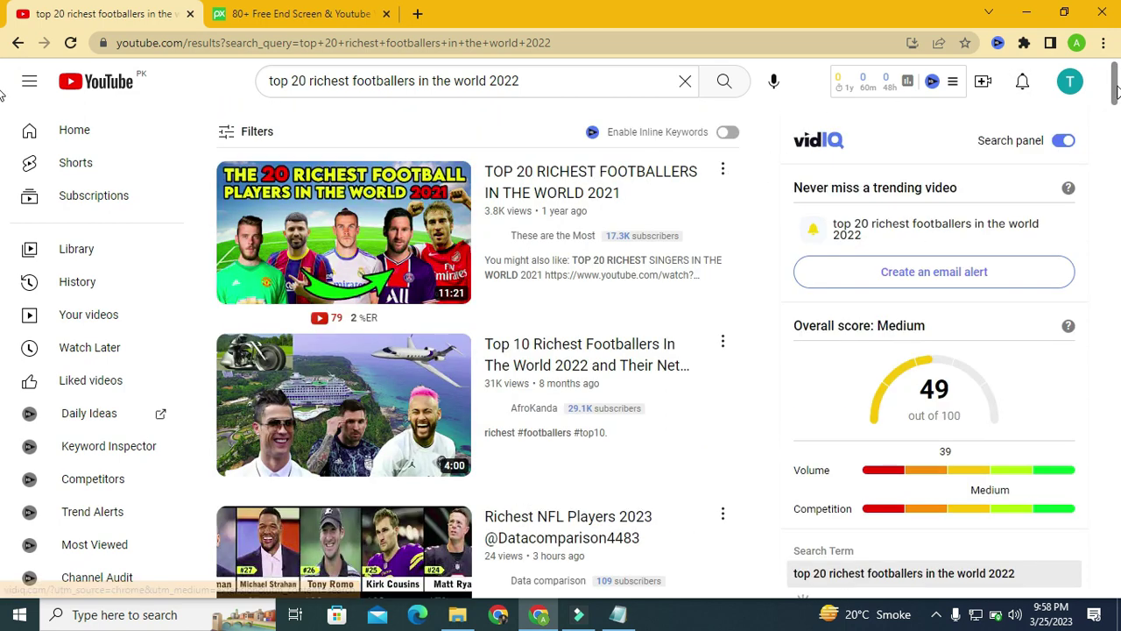
{"action": "left_click_drag", "start_coordinate": [1114, 87], "coordinate": [1115, 132]}
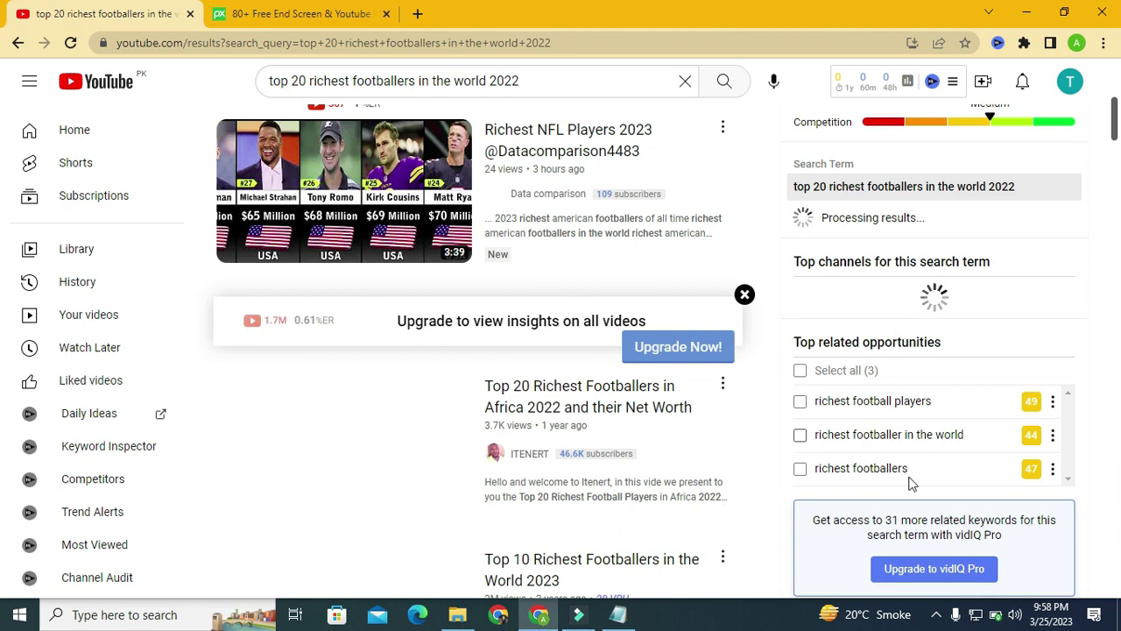
Step: Append 'richest football players' and 'richest footballers in the world' as new Notepad keyword lines
{"action": "left_click", "coordinate": [618, 614]}
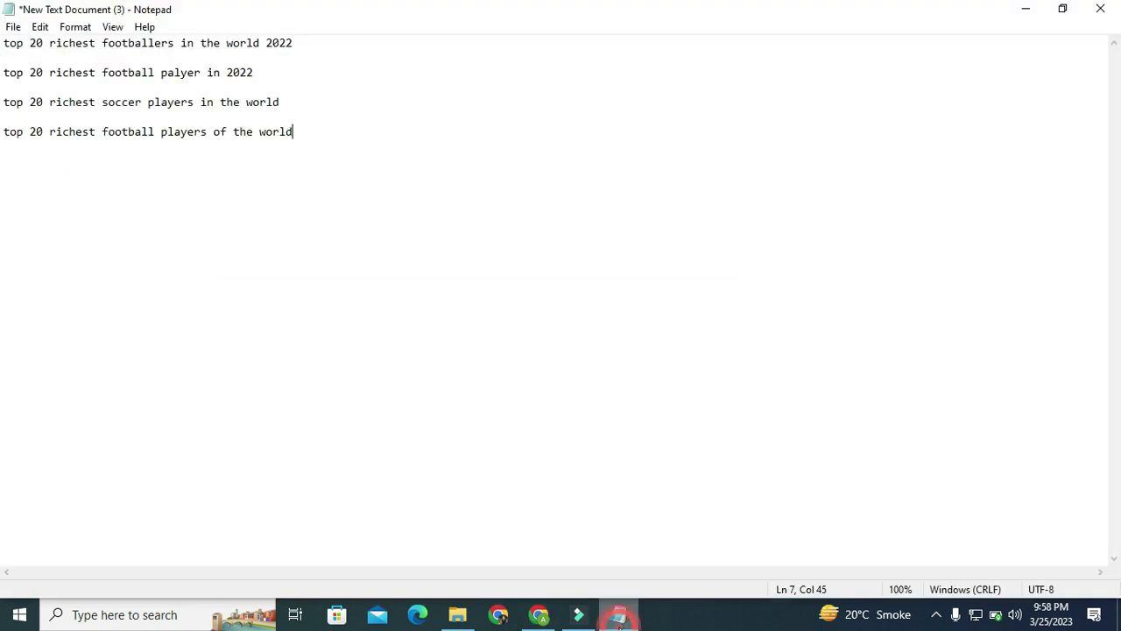
{"action": "key", "text": "Return"}
{"action": "key", "text": "Return"}
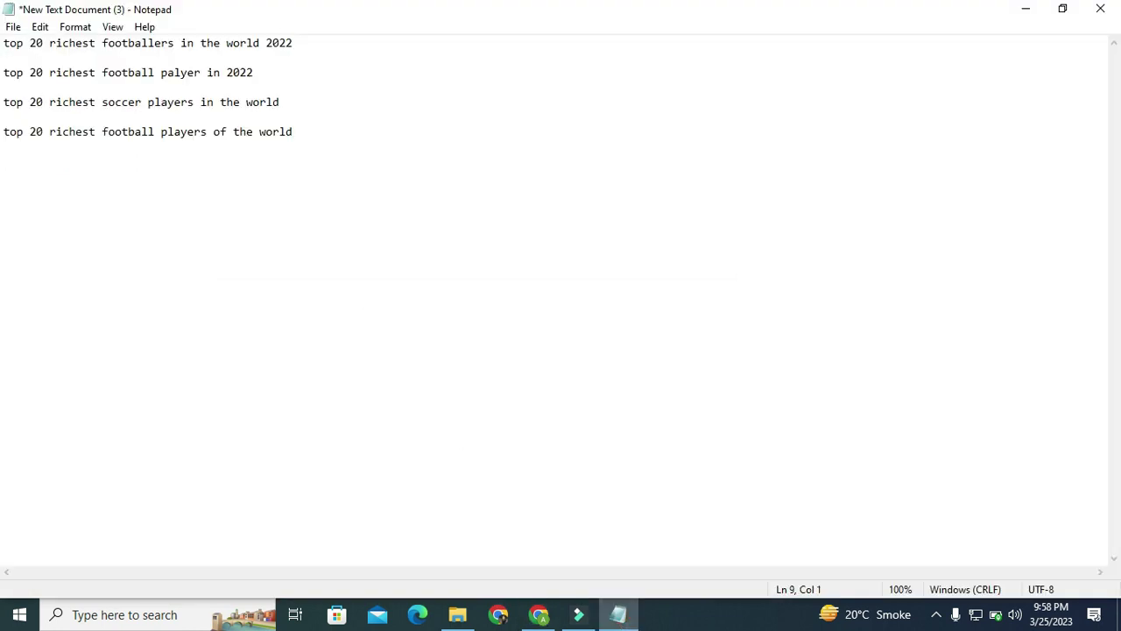
{"action": "type", "text": "richest football players"}
{"action": "key", "text": "Return"}
{"action": "type", "text": "roc"}
{"action": "type", "text": "hest fo"}
{"action": "type", "text": "otballers in the world"}
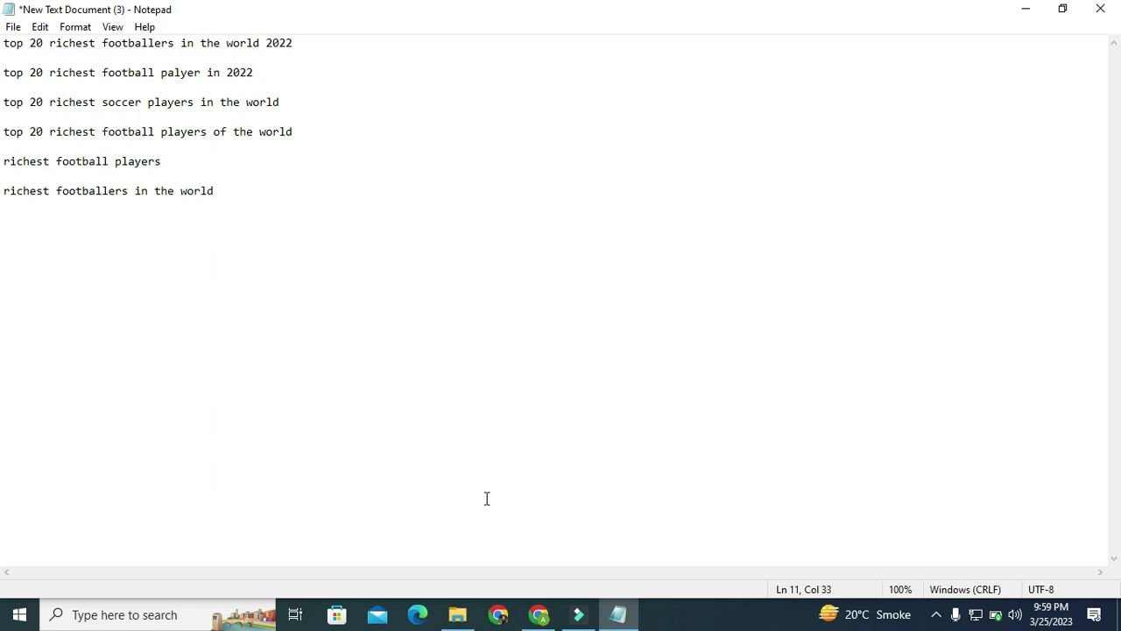
Step: Close the vidIQ upgrade banner on the YouTube results, then confirm Filmora's export reached 100%
{"action": "left_click", "coordinate": [539, 616]}
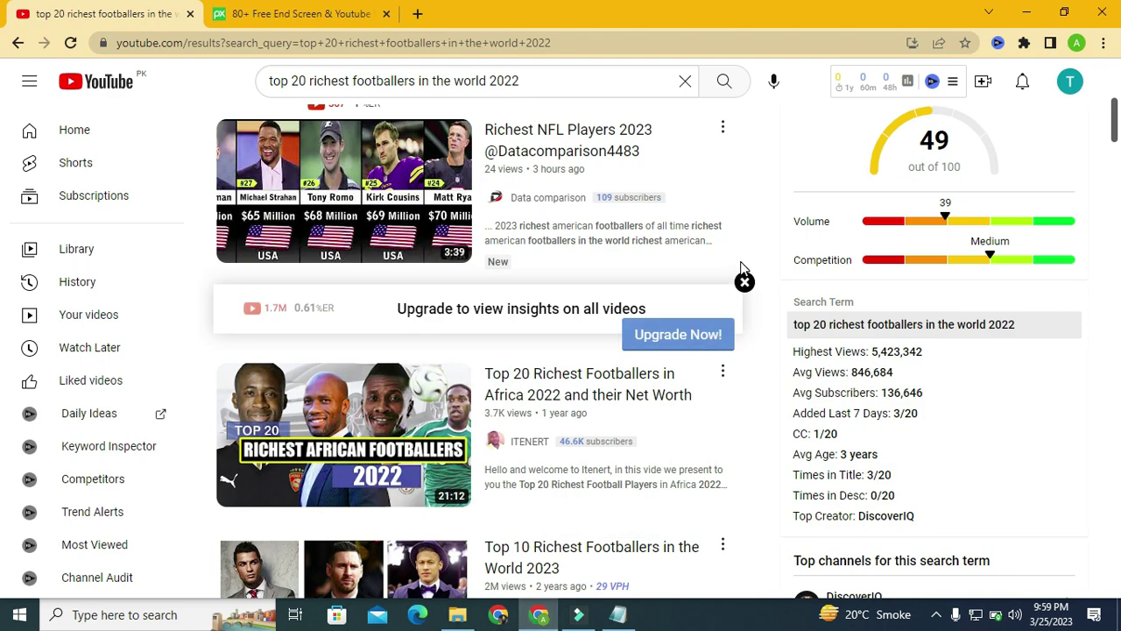
{"action": "left_click", "coordinate": [745, 281]}
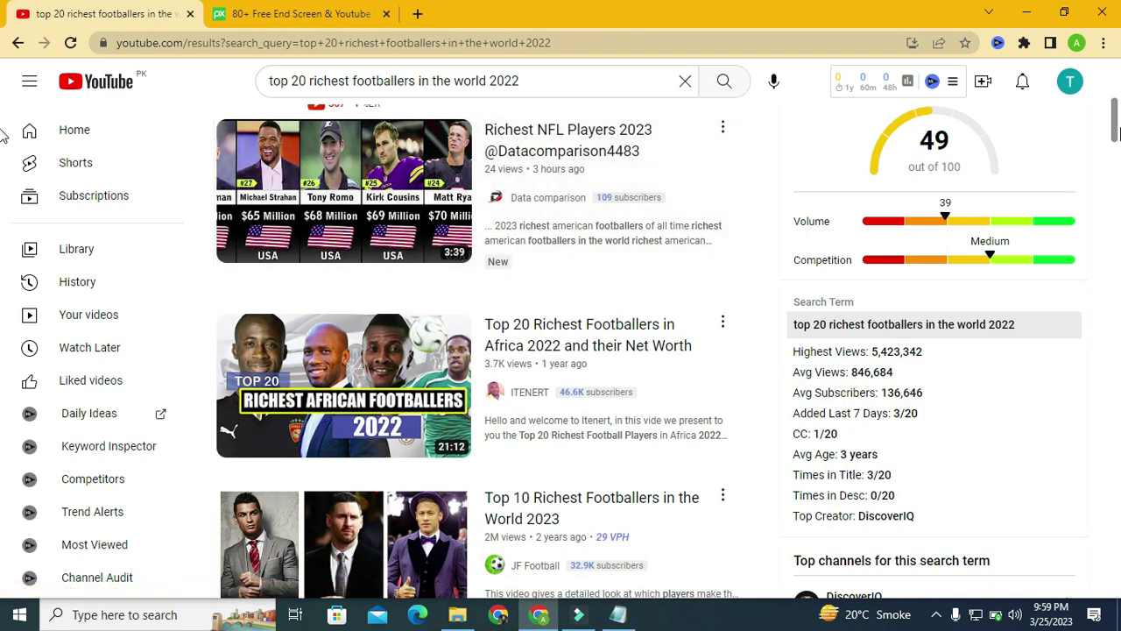
{"action": "left_click_drag", "start_coordinate": [1117, 132], "coordinate": [1118, 177]}
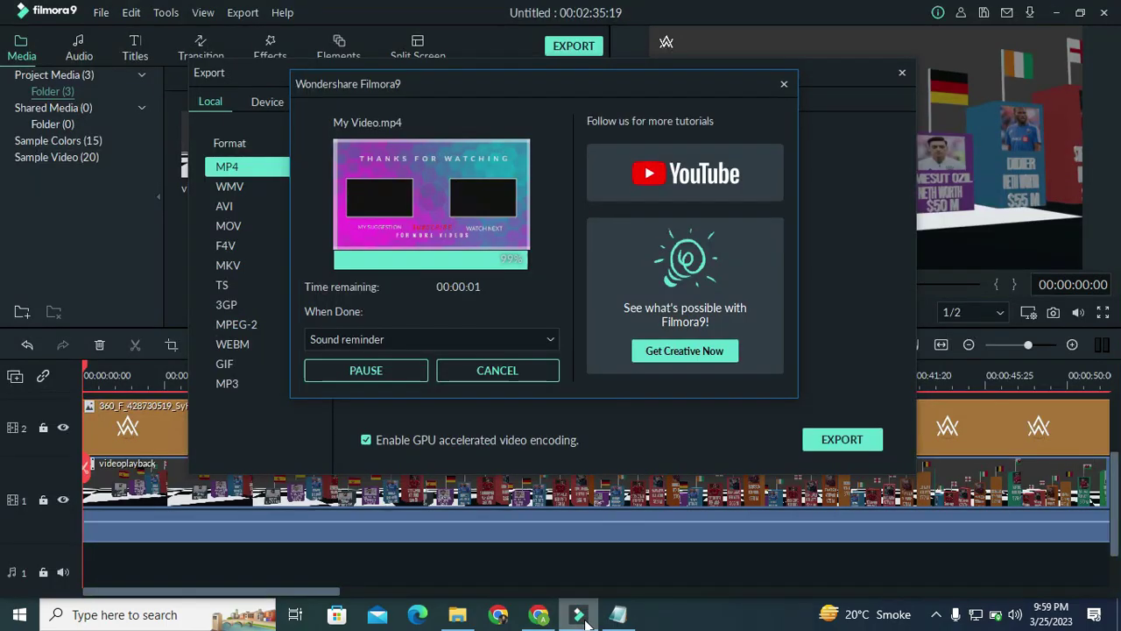
{"action": "left_click", "coordinate": [581, 617]}
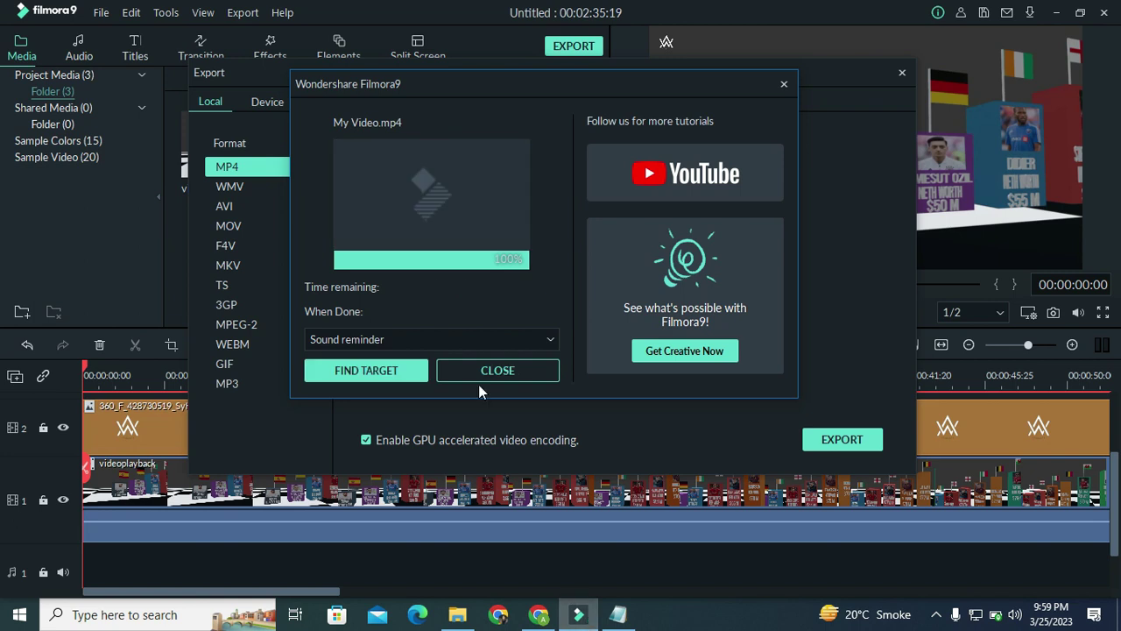